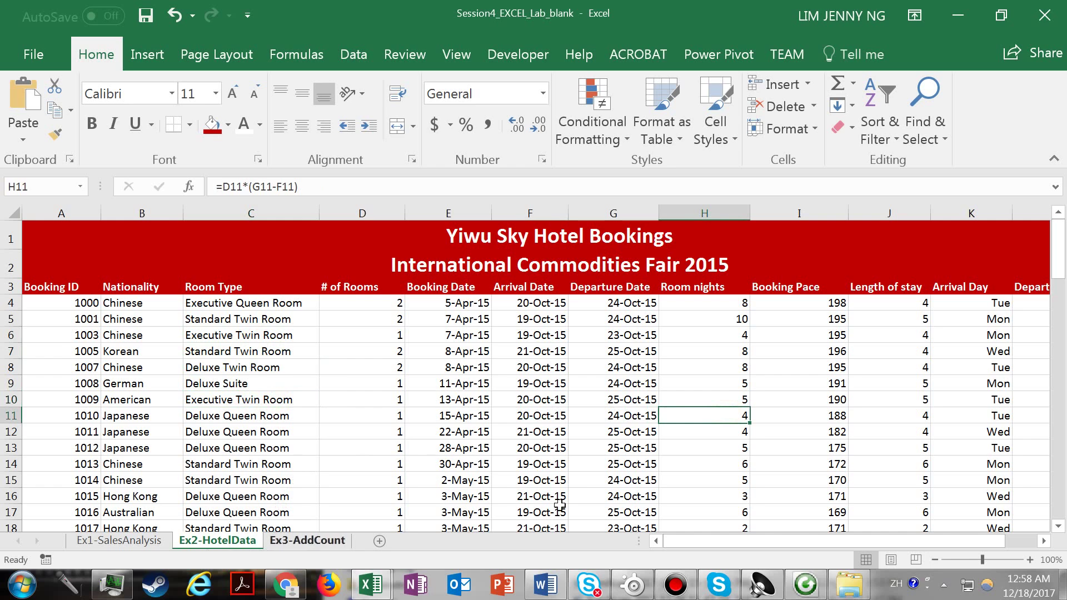
Select the hotel booking data from the header row through the last record, A3:L94, and review its full extent.
{"action": "mouse_move", "coordinate": [1059, 262]}
{"action": "left_mouse_down"}
{"action": "mouse_move", "coordinate": [1062, 368]}
{"action": "mouse_move", "coordinate": [1053, 253]}
{"action": "left_mouse_up"}
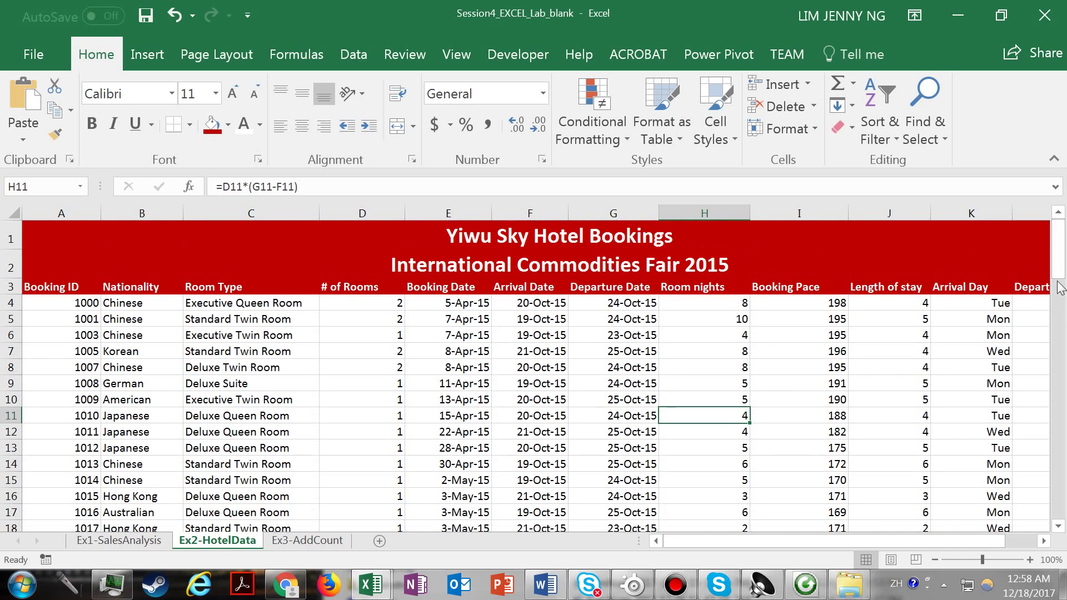
{"action": "left_click_drag", "start_coordinate": [78, 276], "coordinate": [876, 493]}
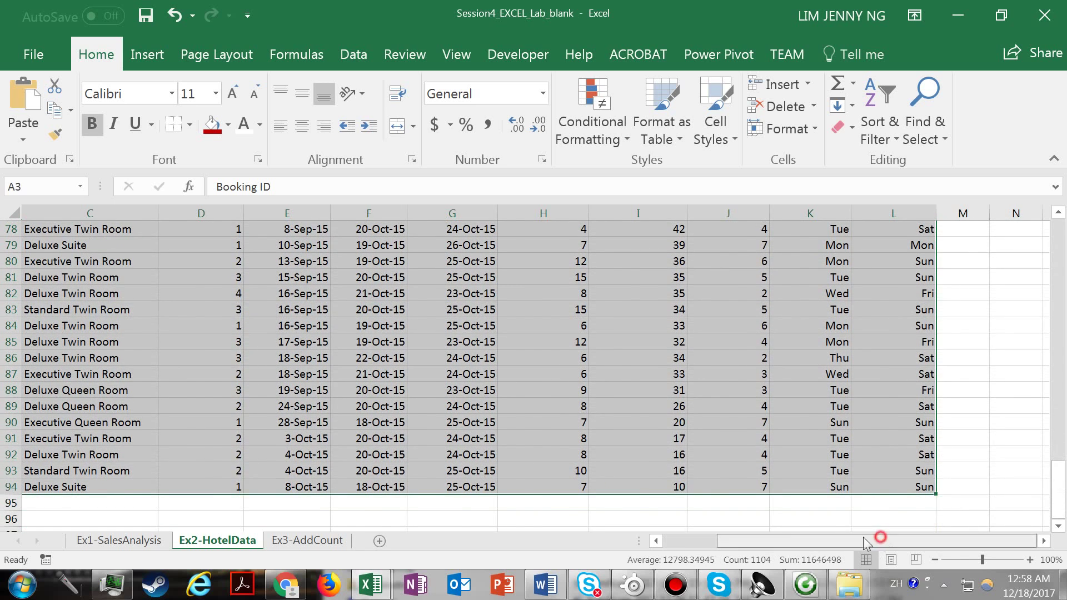
{"action": "left_click_drag", "start_coordinate": [881, 542], "coordinate": [770, 542]}
{"action": "left_click", "coordinate": [1064, 384]}
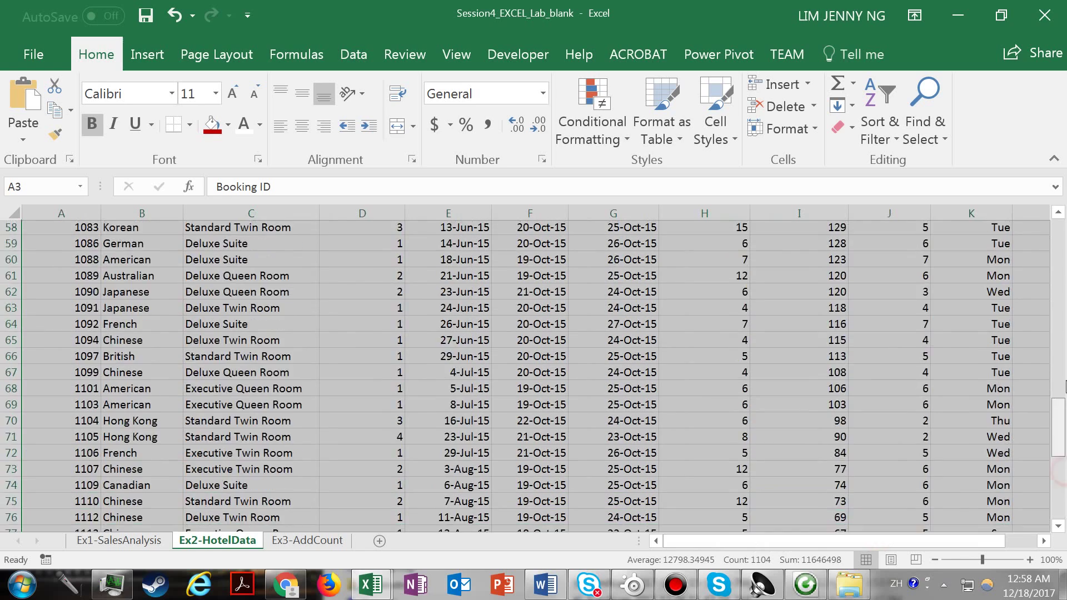
{"action": "left_click_drag", "start_coordinate": [1066, 386], "coordinate": [1059, 225]}
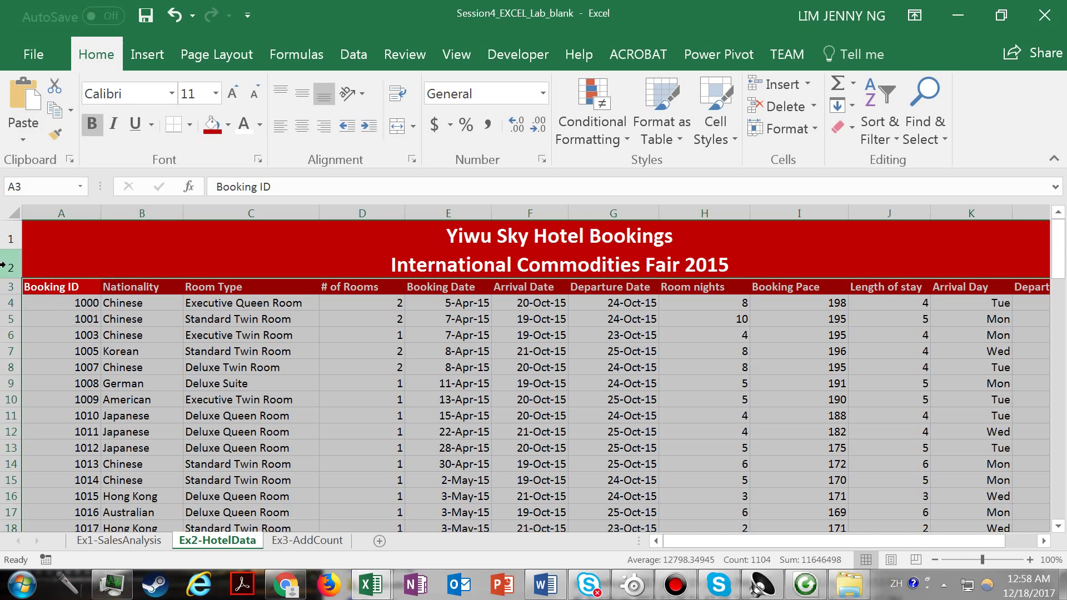
{"action": "left_click_drag", "start_coordinate": [1058, 256], "coordinate": [1042, 534]}
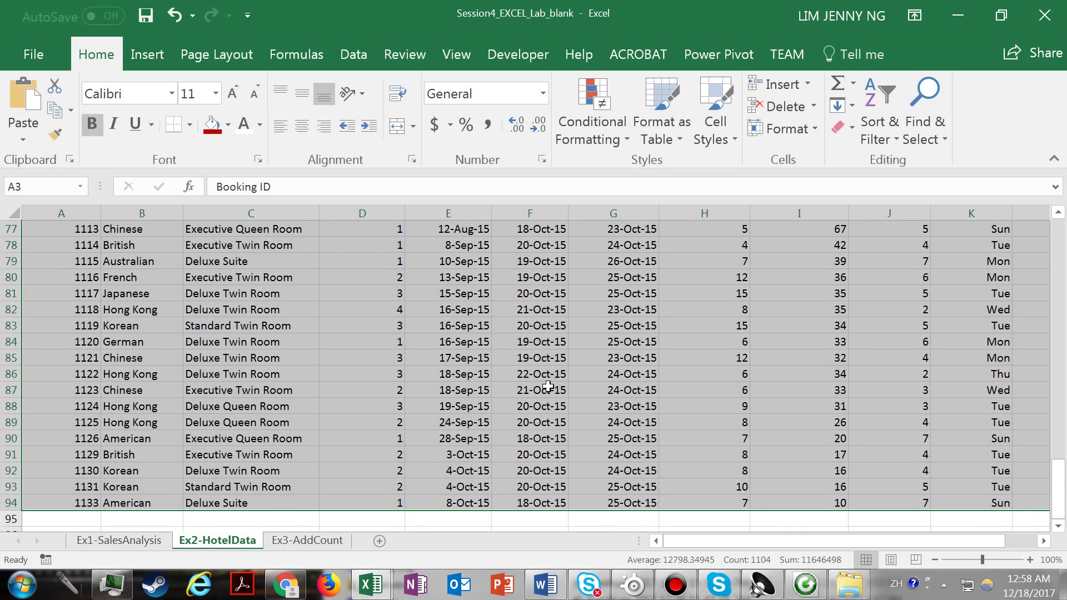
{"action": "left_click", "coordinate": [1056, 486]}
{"action": "left_click_drag", "start_coordinate": [1062, 472], "coordinate": [1058, 232]}
{"action": "left_click_drag", "start_coordinate": [908, 544], "coordinate": [941, 545]}
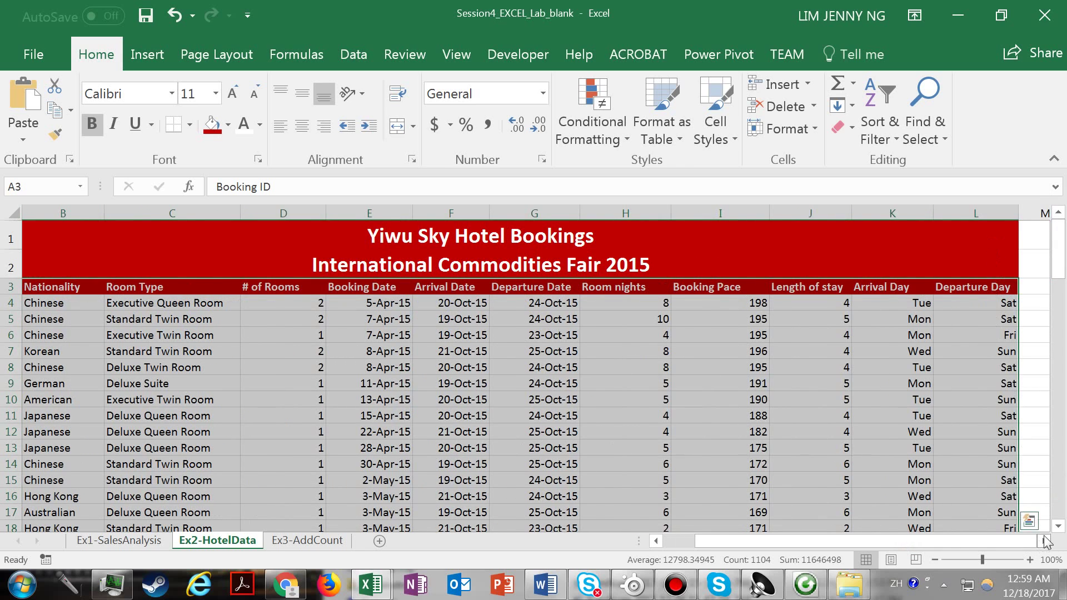
{"action": "left_click", "coordinate": [1044, 541]}
{"action": "left_click", "coordinate": [1044, 541]}
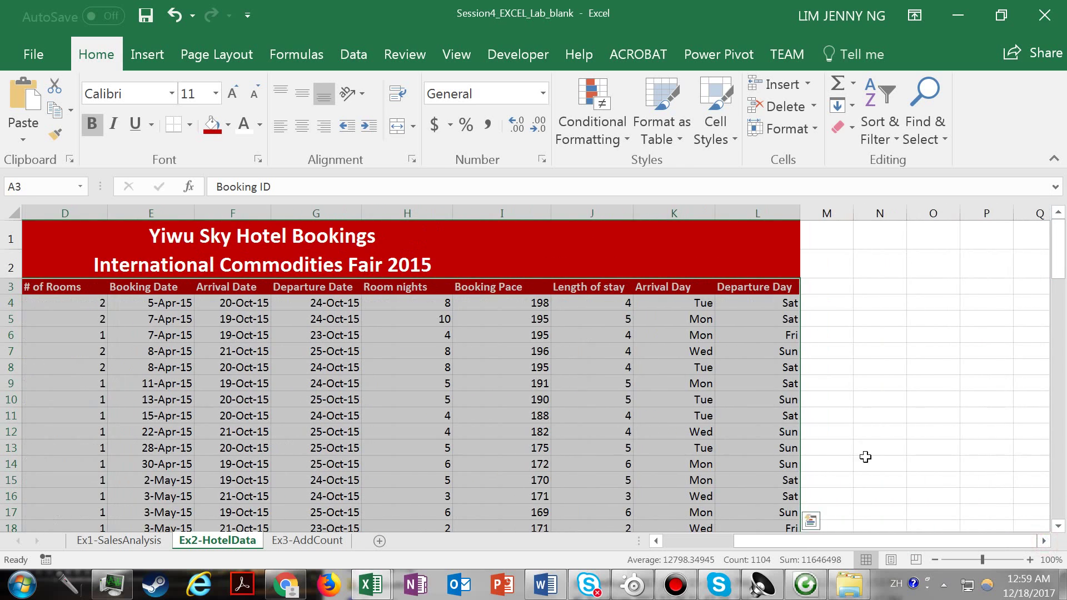
{"action": "left_click_drag", "start_coordinate": [893, 542], "coordinate": [732, 548]}
Insert a blank row at row 3, between the sheet titles and the column headers.
{"action": "left_click", "coordinate": [15, 286]}
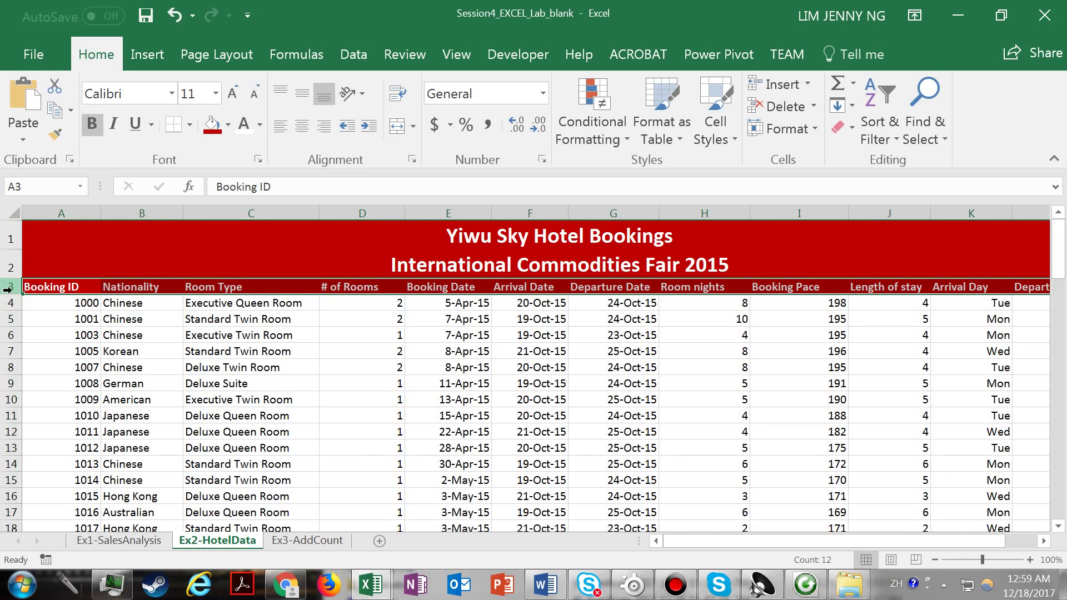
{"action": "left_click_drag", "start_coordinate": [8, 289], "coordinate": [9, 266]}
{"action": "left_click", "coordinate": [9, 266]}
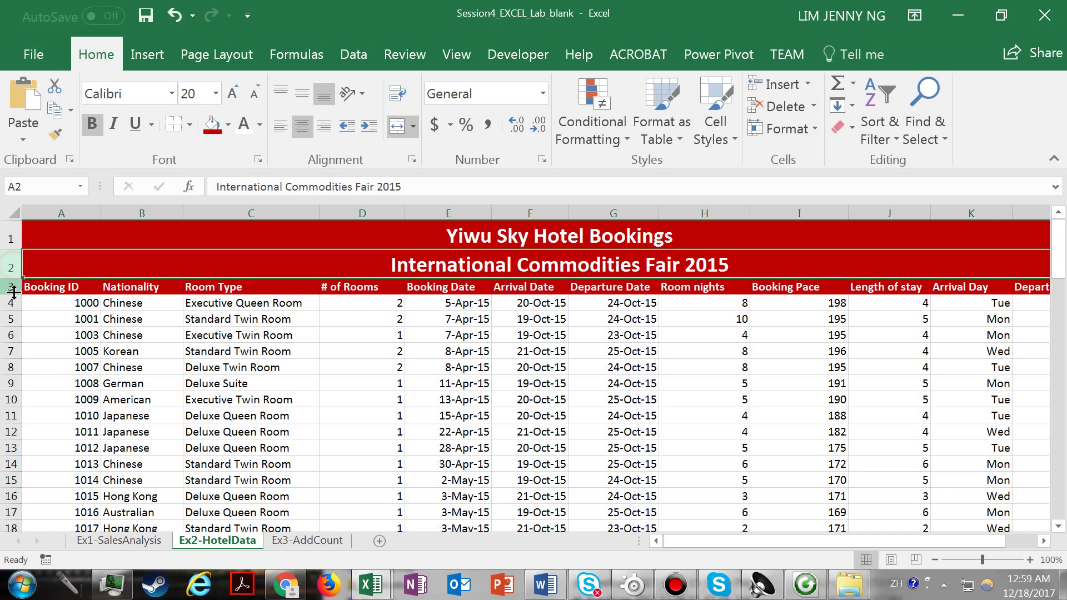
{"action": "left_click", "coordinate": [10, 289]}
{"action": "left_click", "coordinate": [9, 262]}
{"action": "left_click", "coordinate": [9, 287]}
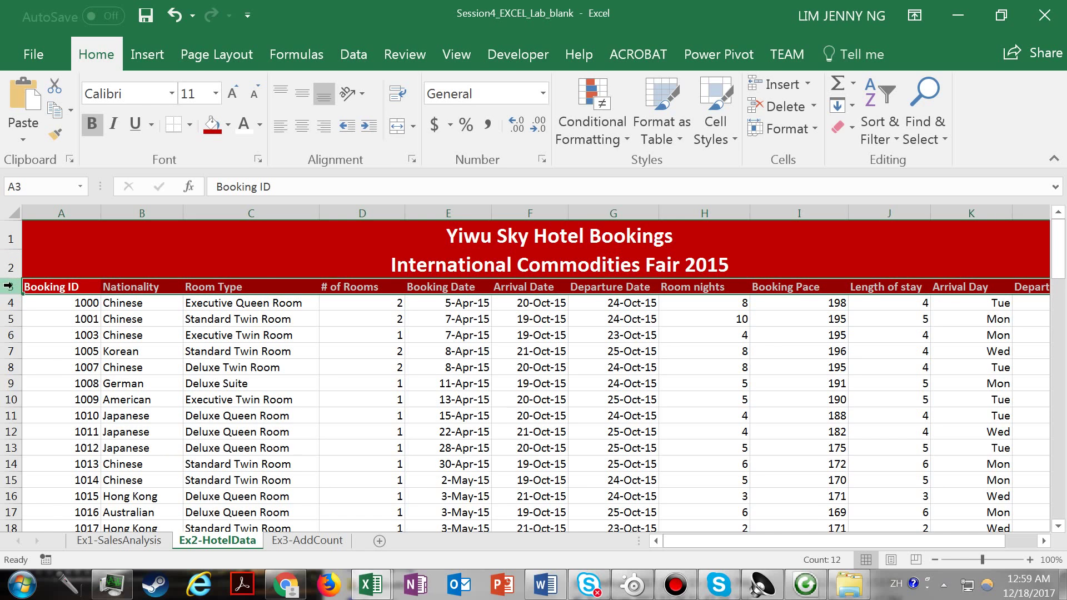
{"action": "right_click", "coordinate": [8, 286]}
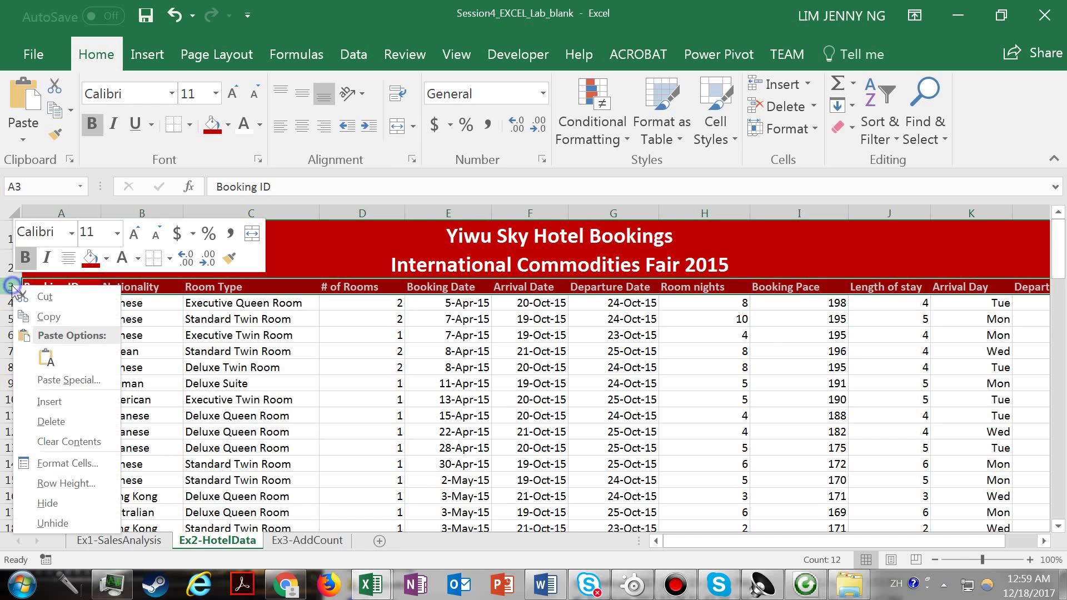
{"action": "left_click", "coordinate": [49, 400]}
{"action": "left_click", "coordinate": [91, 291]}
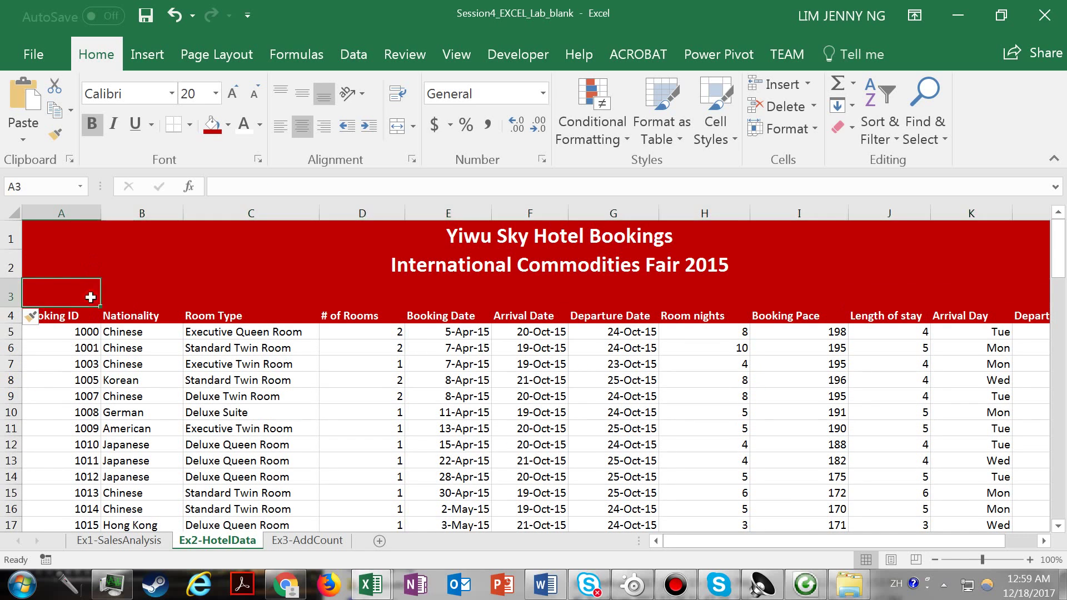
Hide the blank row 3 that separates the titles from the booking table.
{"action": "left_click", "coordinate": [6, 290]}
{"action": "left_click_drag", "start_coordinate": [42, 289], "coordinate": [484, 289]}
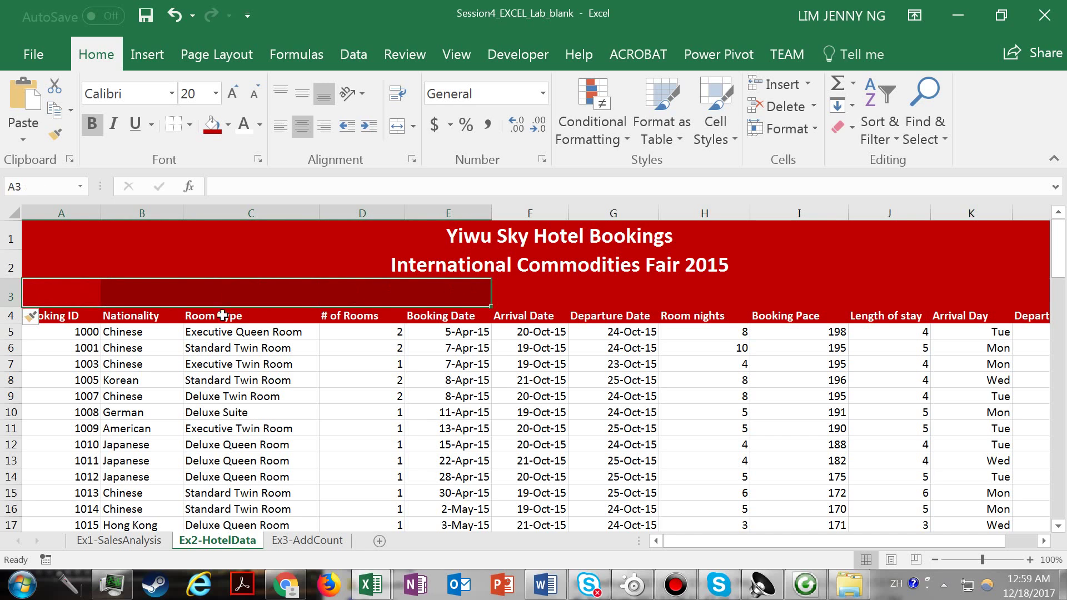
{"action": "left_click_drag", "start_coordinate": [47, 315], "coordinate": [789, 381]}
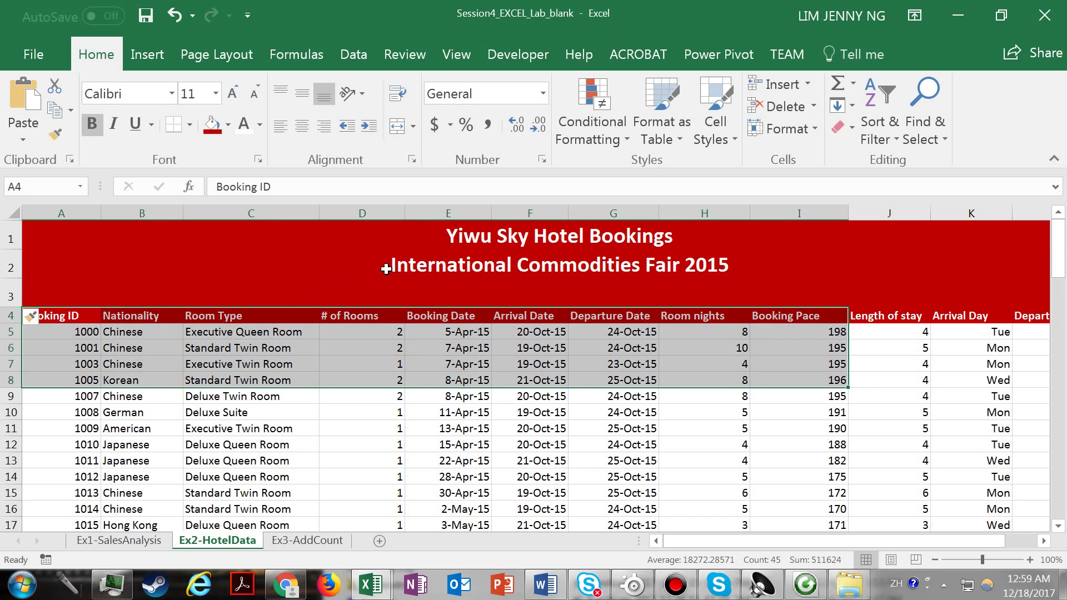
{"action": "left_click", "coordinate": [7, 293]}
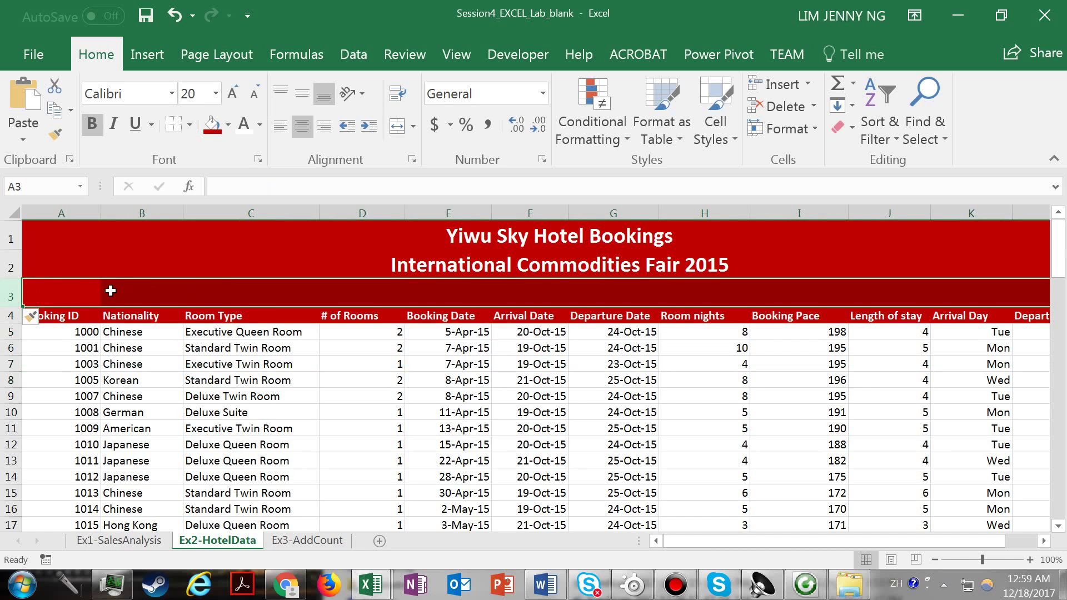
{"action": "right_click", "coordinate": [9, 292]}
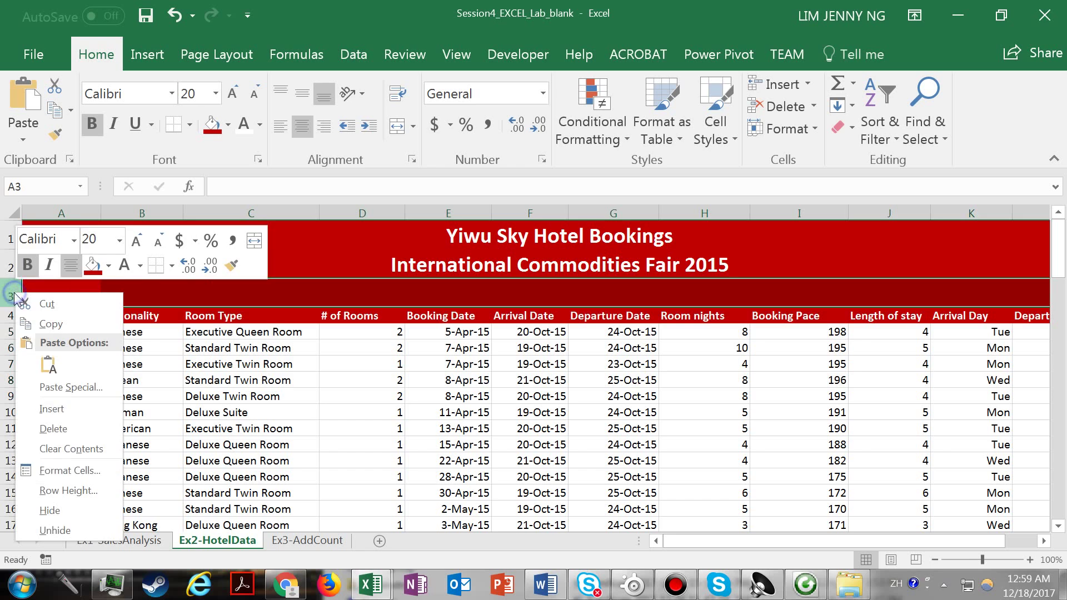
{"action": "left_click", "coordinate": [50, 510]}
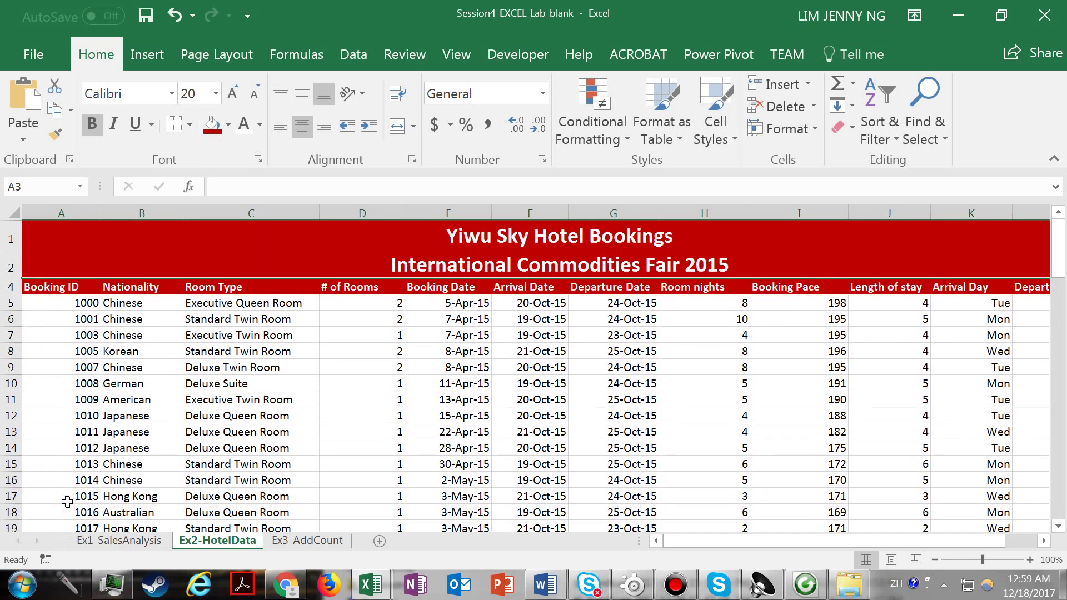
Examine the Room Type, Nationality and Room nights columns along with the room count and date cells in the booking table.
{"action": "left_click", "coordinate": [131, 387]}
{"action": "left_click", "coordinate": [538, 383]}
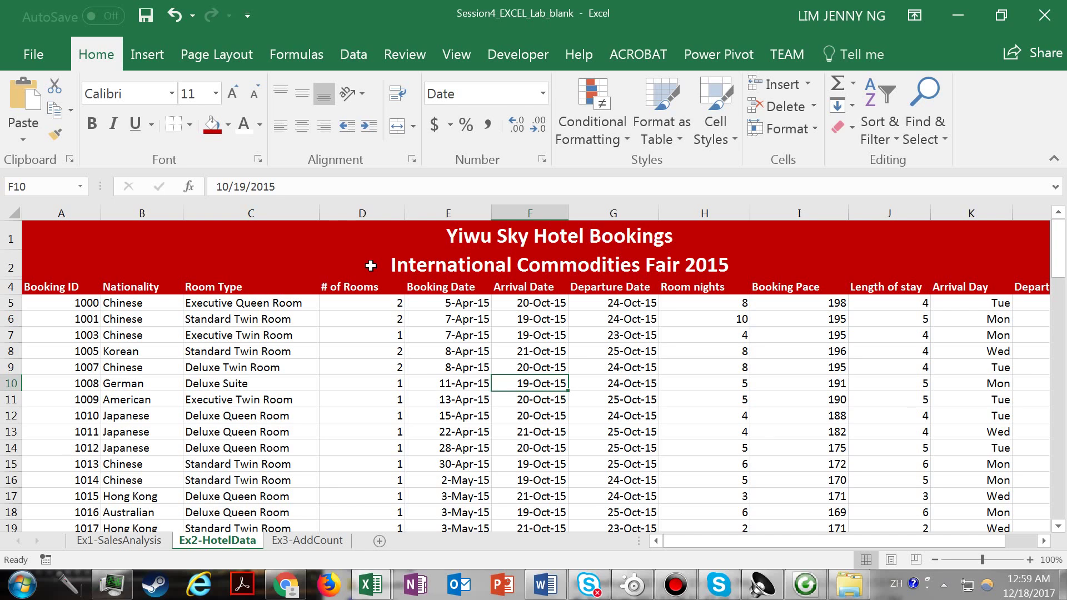
{"action": "left_click_drag", "start_coordinate": [263, 307], "coordinate": [246, 426]}
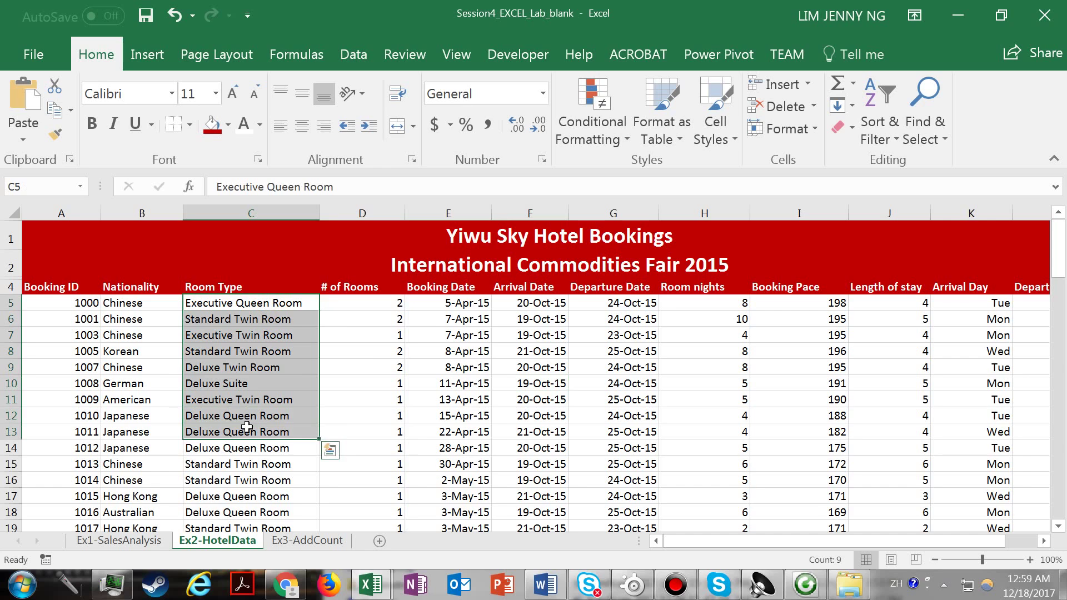
{"action": "left_click_drag", "start_coordinate": [136, 308], "coordinate": [150, 428]}
{"action": "left_click_drag", "start_coordinate": [704, 300], "coordinate": [722, 437]}
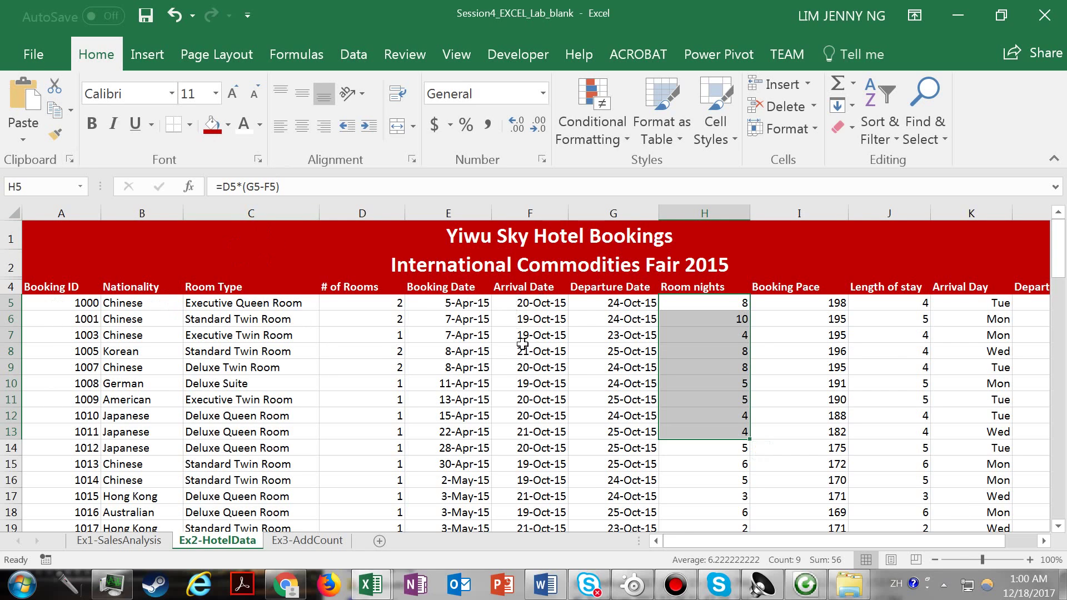
{"action": "left_click", "coordinate": [525, 368]}
{"action": "left_click", "coordinate": [400, 369]}
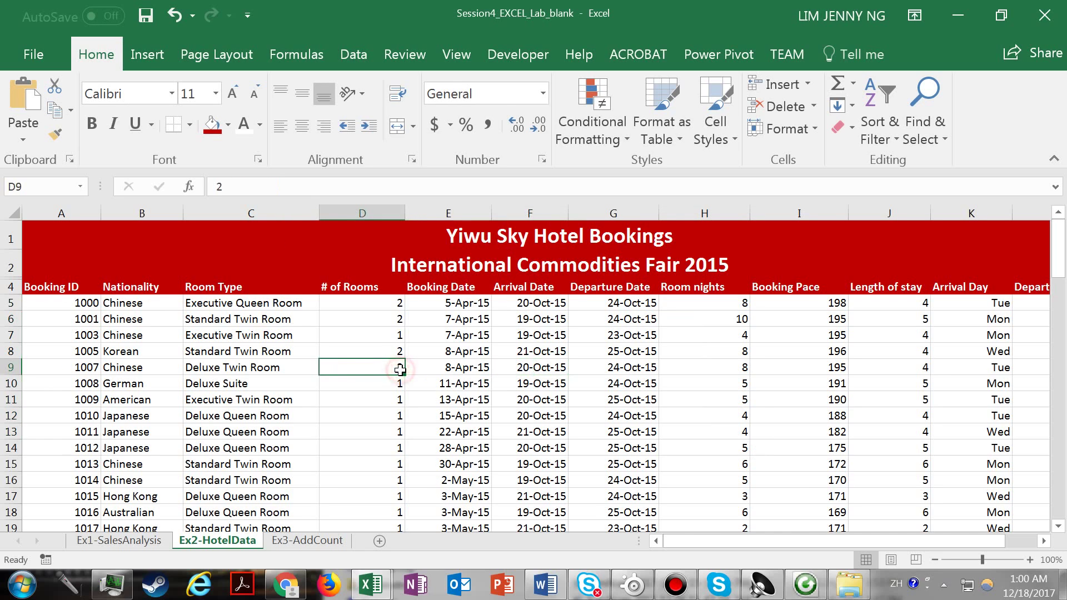
{"action": "left_click", "coordinate": [753, 388]}
{"action": "left_click", "coordinate": [604, 413]}
{"action": "left_click", "coordinate": [574, 361]}
{"action": "left_click", "coordinate": [451, 347]}
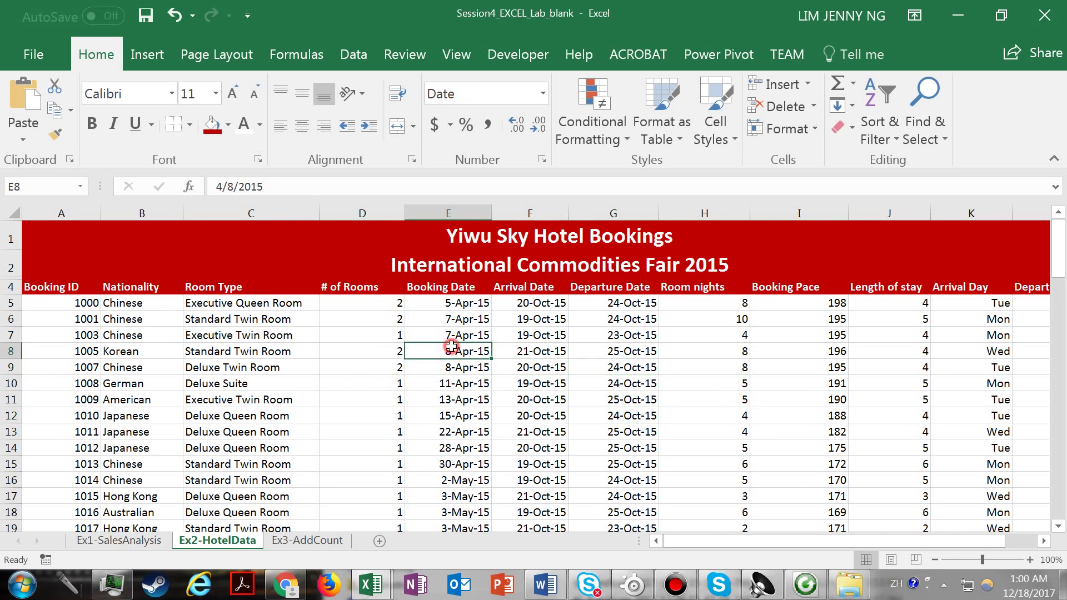
Create a PivotTable from 'Ex2-HotelData'!$A$4:$L$95 on a new worksheet.
{"action": "left_click", "coordinate": [581, 336]}
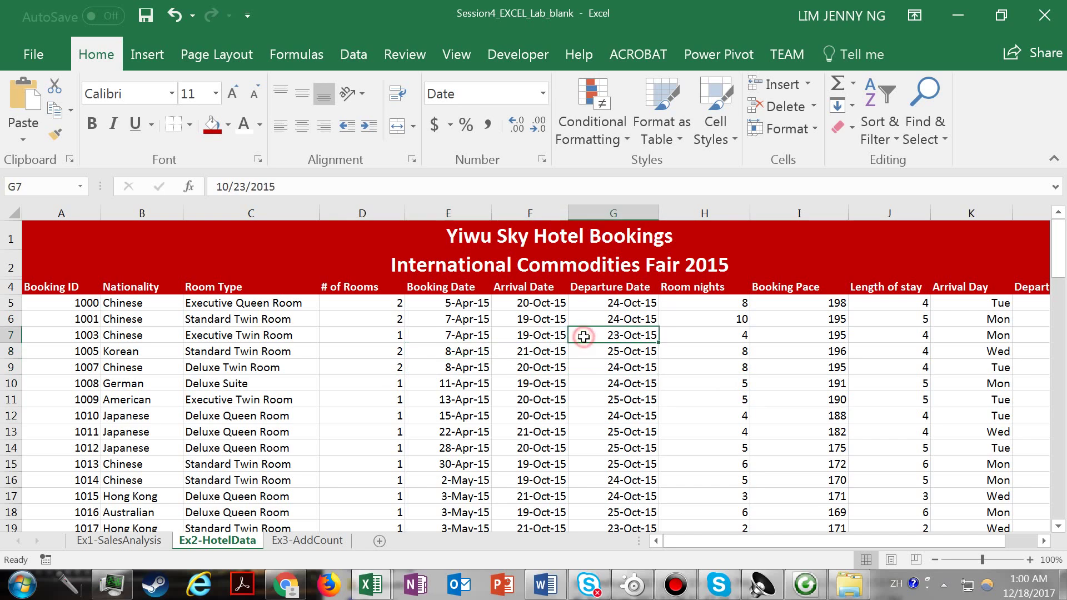
{"action": "left_click", "coordinate": [167, 54]}
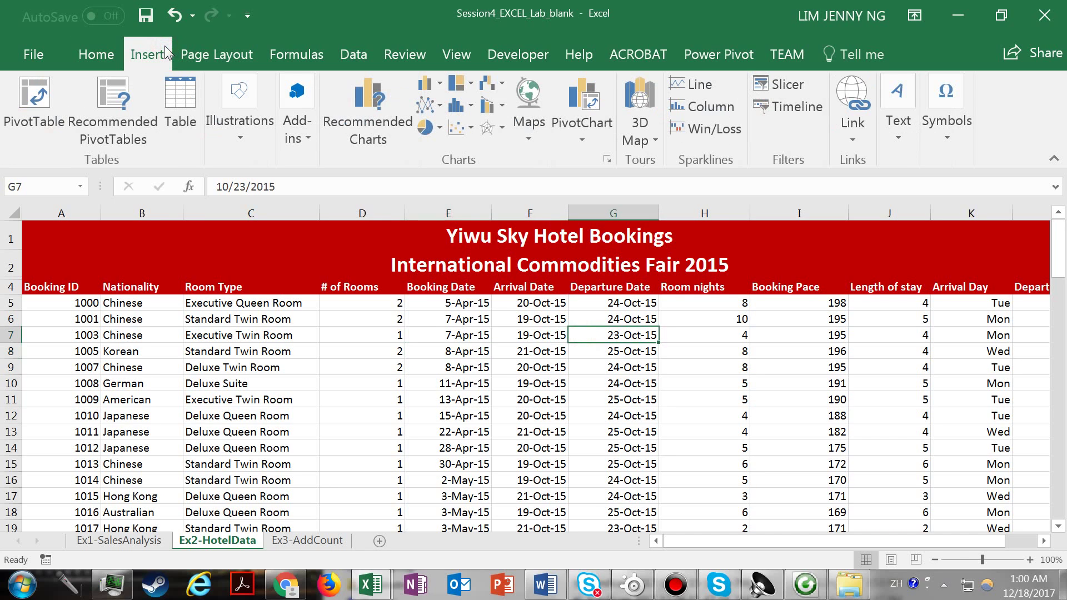
{"action": "left_click", "coordinate": [35, 120]}
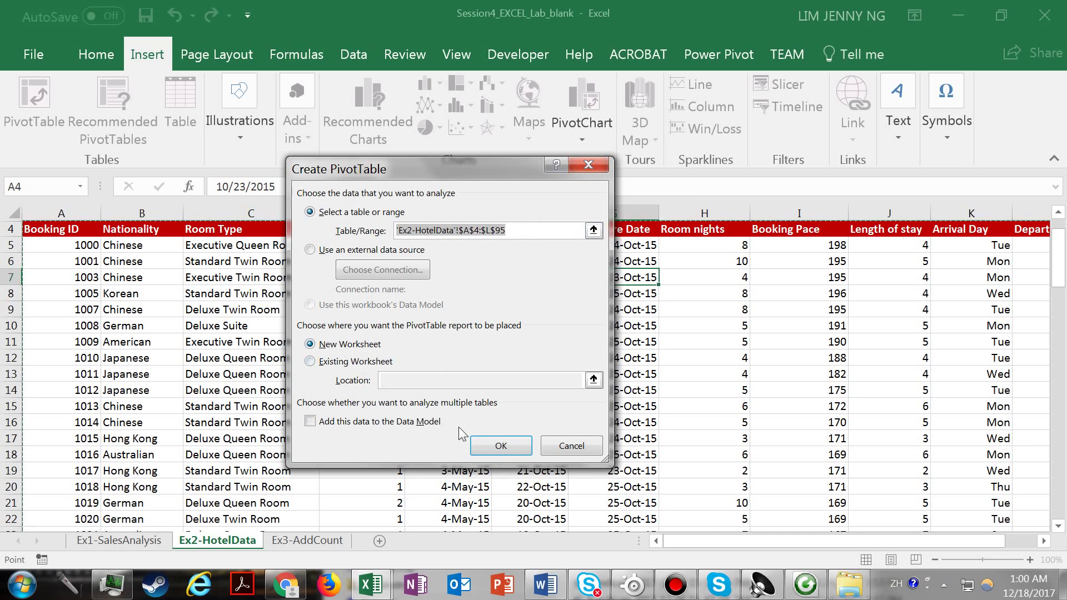
{"action": "left_click", "coordinate": [496, 450]}
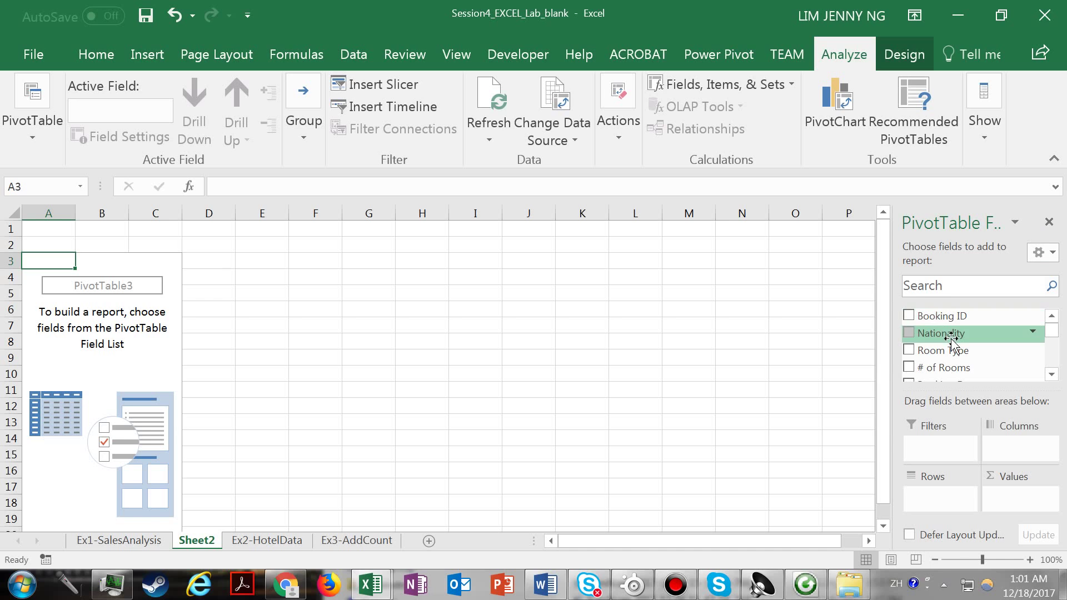
Look through the available PivotTable fields and add Room Type as the row field.
{"action": "left_click", "coordinate": [1052, 374]}
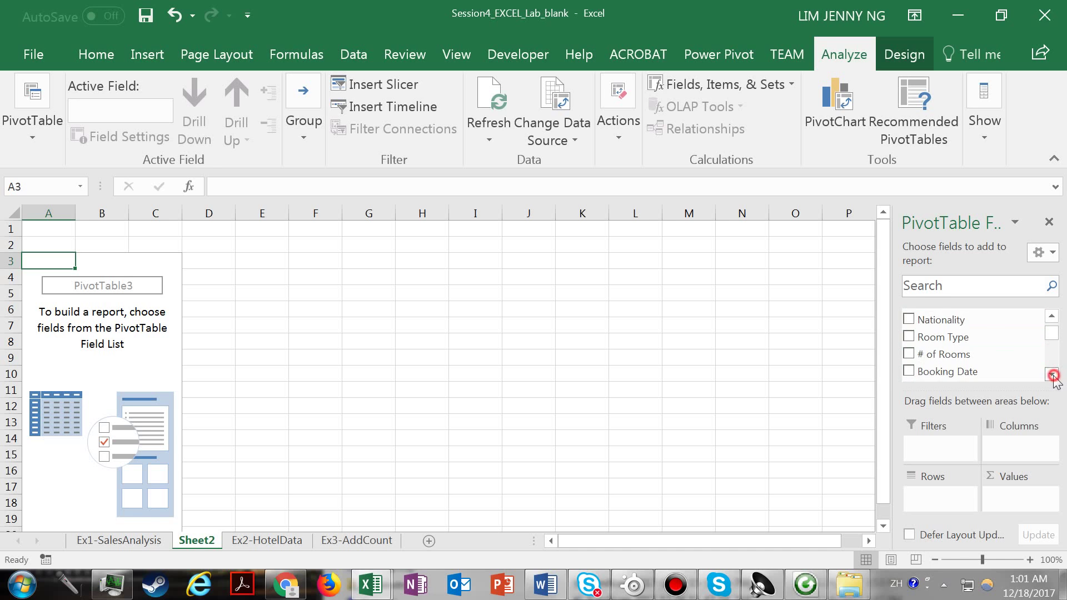
{"action": "left_click", "coordinate": [1052, 375]}
{"action": "mouse_move", "coordinate": [1050, 339]}
{"action": "left_mouse_down"}
{"action": "mouse_move", "coordinate": [1056, 365]}
{"action": "mouse_move", "coordinate": [1057, 332]}
{"action": "left_mouse_up"}
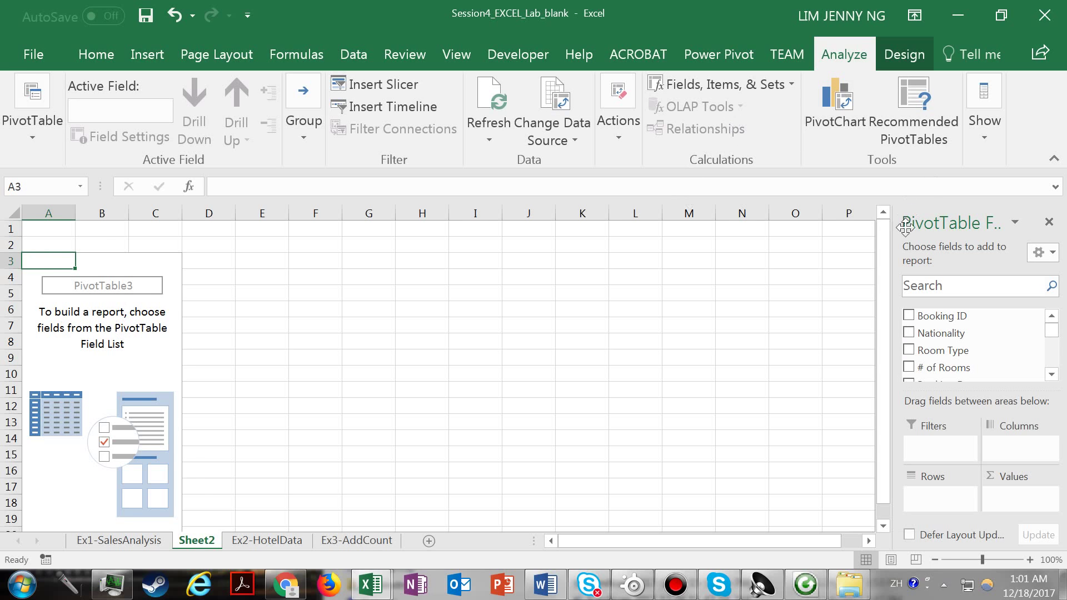
{"action": "left_click", "coordinate": [909, 350]}
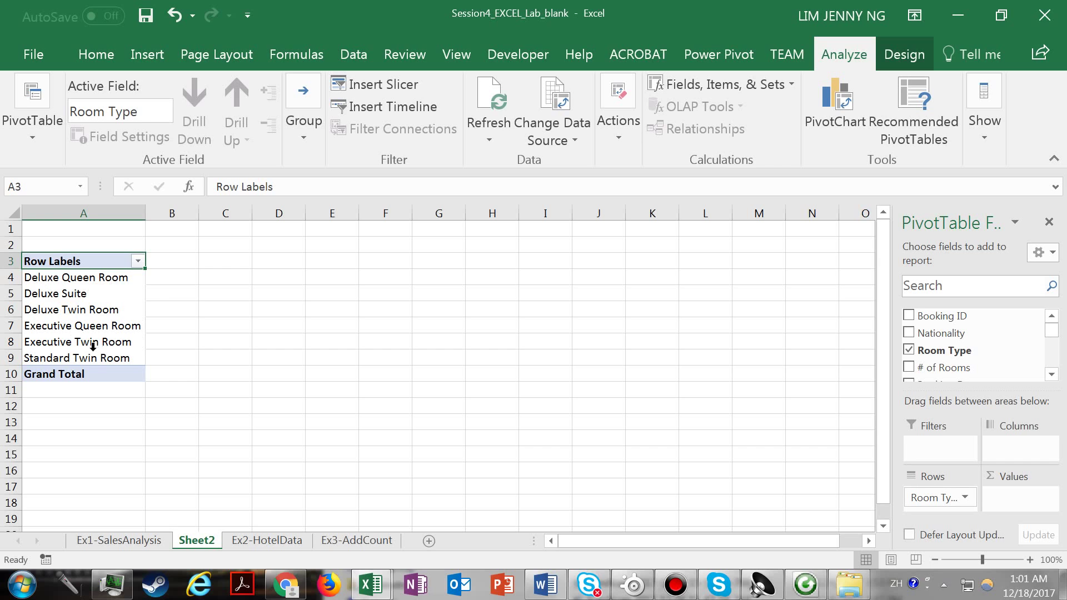
Add the Nationality field to the PivotTable and place it in the columns area instead of the rows.
{"action": "left_click", "coordinate": [908, 333]}
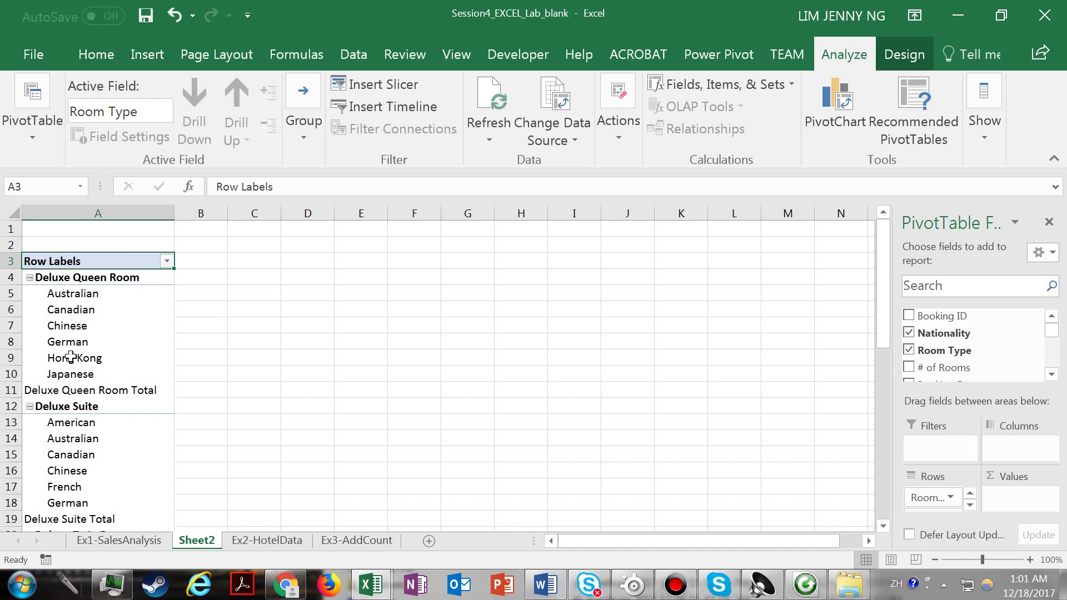
{"action": "left_click_drag", "start_coordinate": [886, 341], "coordinate": [884, 439]}
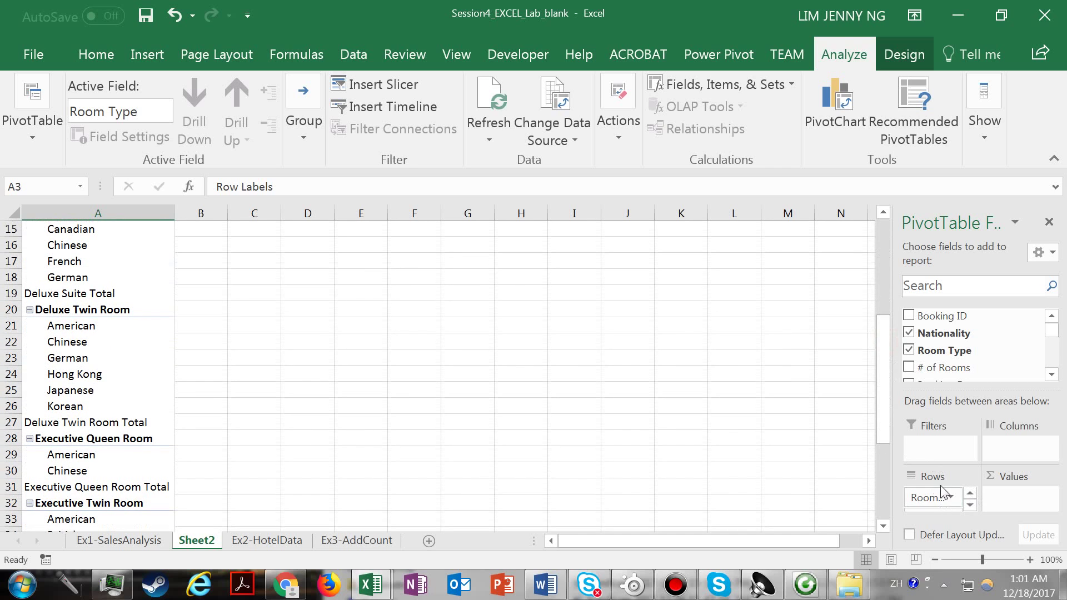
{"action": "left_click", "coordinate": [969, 505]}
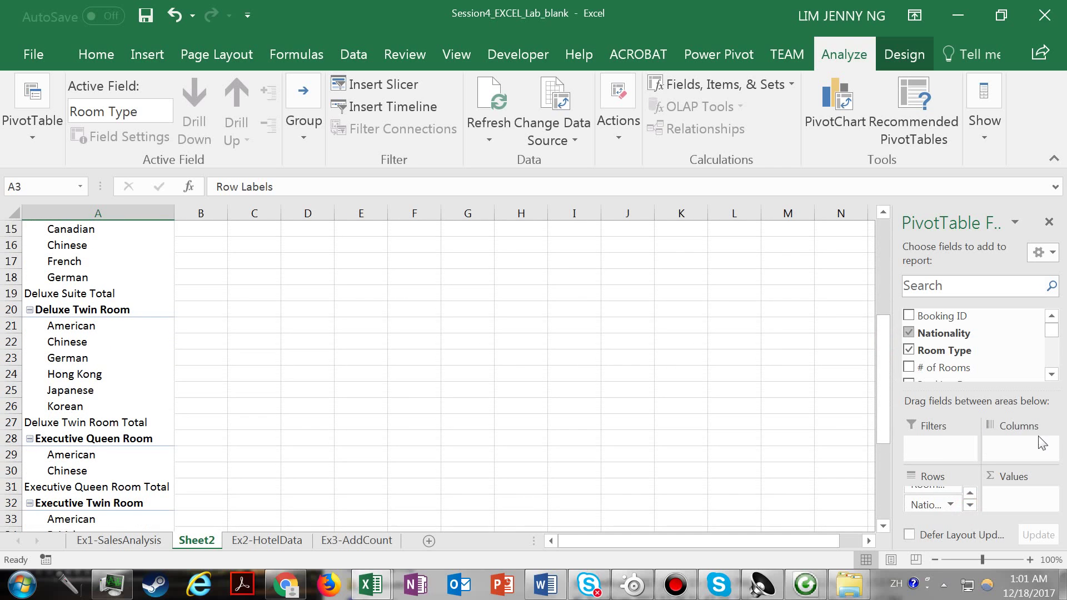
{"action": "left_click", "coordinate": [969, 493]}
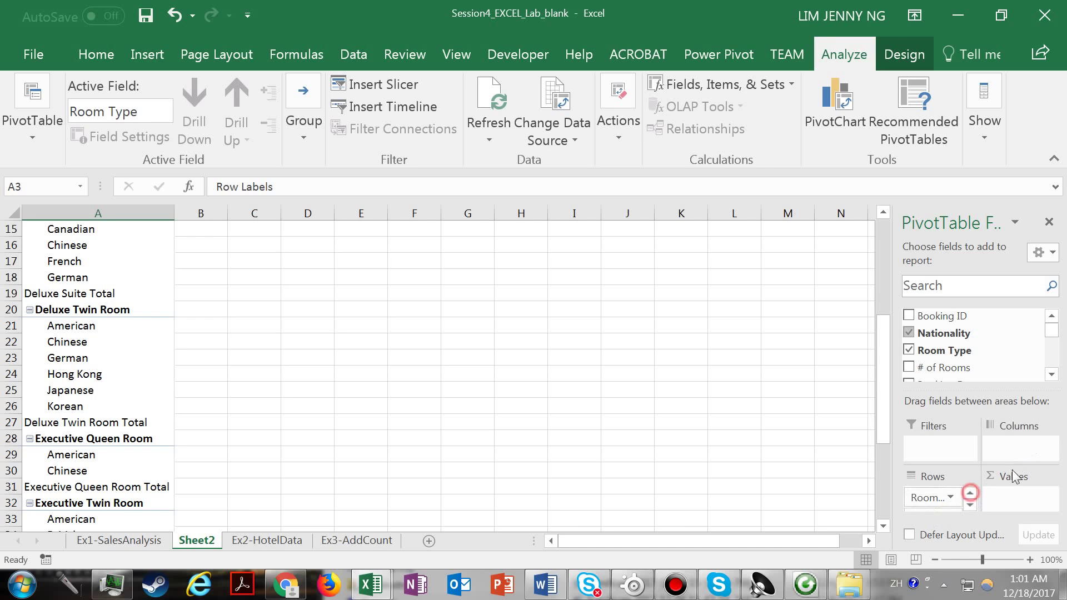
{"action": "left_click", "coordinate": [970, 504]}
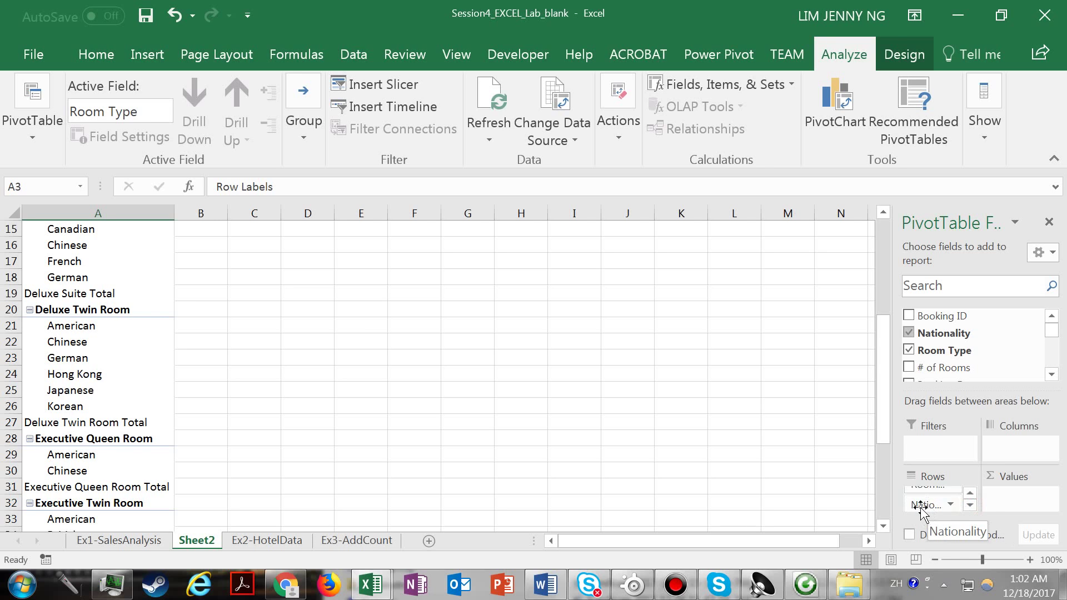
{"action": "left_click_drag", "start_coordinate": [941, 505], "coordinate": [1022, 447]}
{"action": "left_click_drag", "start_coordinate": [883, 409], "coordinate": [889, 249]}
{"action": "left_click", "coordinate": [196, 277]}
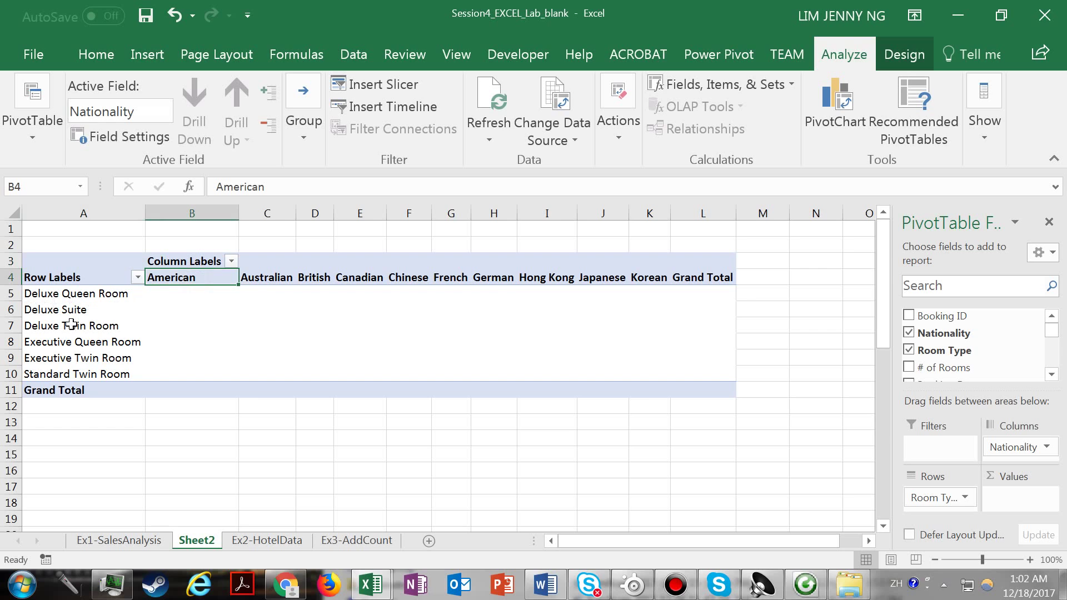
Look through the nationality column headings of the PivotTable, from Australian to Korean.
{"action": "left_click", "coordinate": [284, 279]}
{"action": "left_click", "coordinate": [330, 279]}
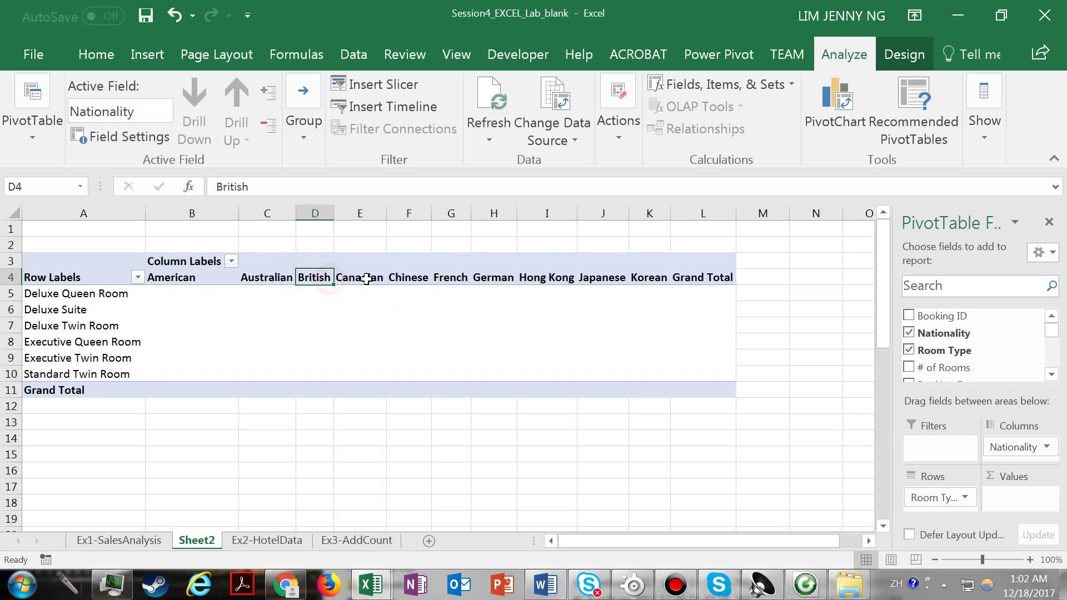
{"action": "left_click", "coordinate": [366, 279]}
{"action": "left_click", "coordinate": [415, 276]}
{"action": "left_click", "coordinate": [451, 277]}
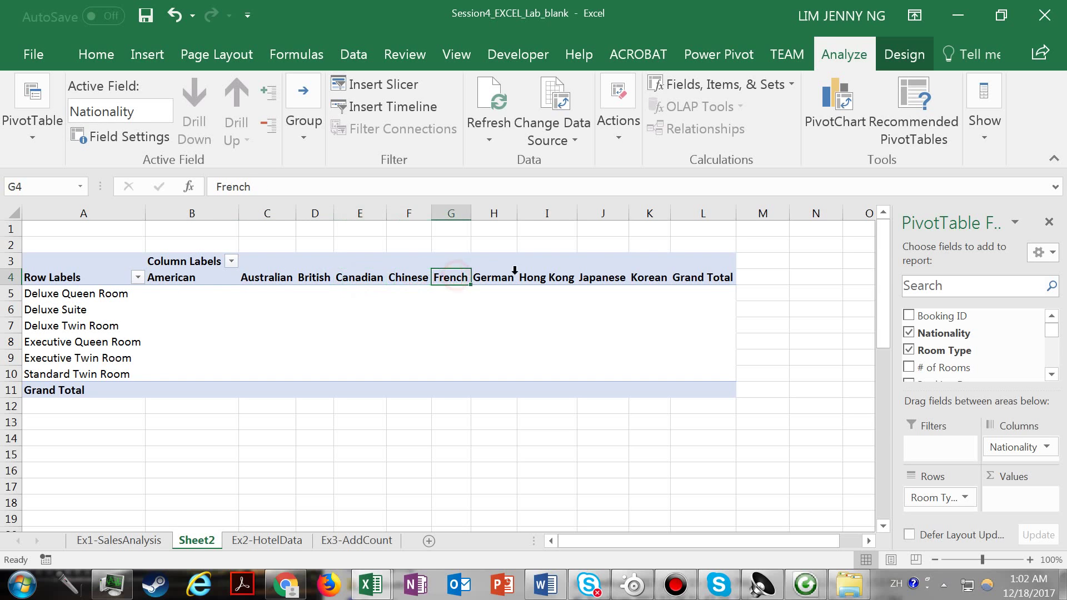
{"action": "left_click", "coordinate": [494, 277]}
{"action": "left_click", "coordinate": [550, 277]}
{"action": "left_click", "coordinate": [614, 277]}
{"action": "left_click", "coordinate": [660, 278]}
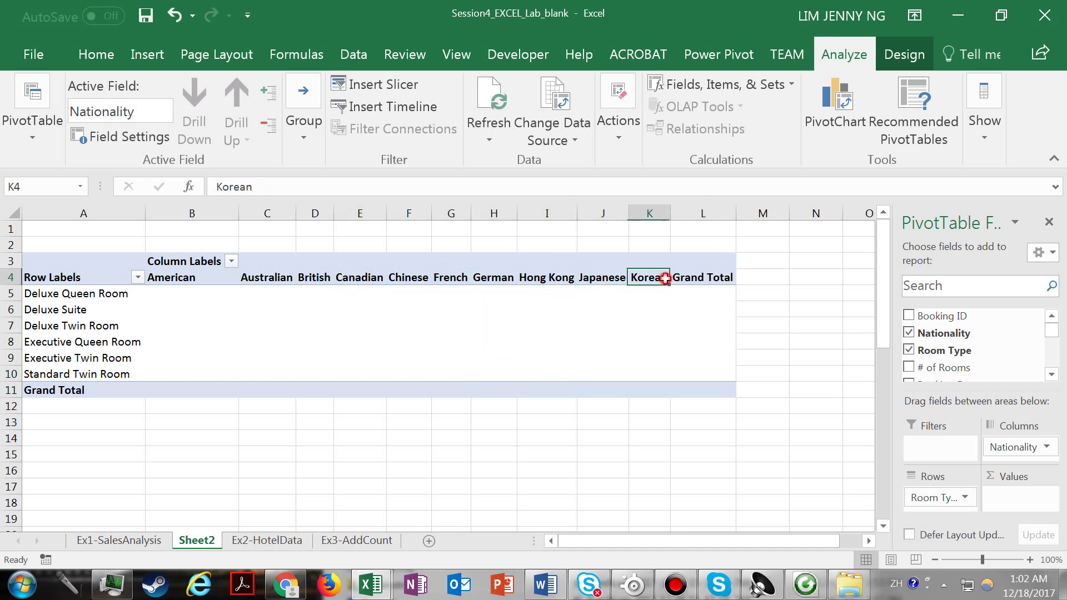
Widen the Korean and Grand Total columns of the PivotTable slightly.
{"action": "left_click", "coordinate": [722, 213]}
{"action": "left_click_drag", "start_coordinate": [737, 214], "coordinate": [749, 213]}
{"action": "left_click_drag", "start_coordinate": [675, 211], "coordinate": [683, 214]}
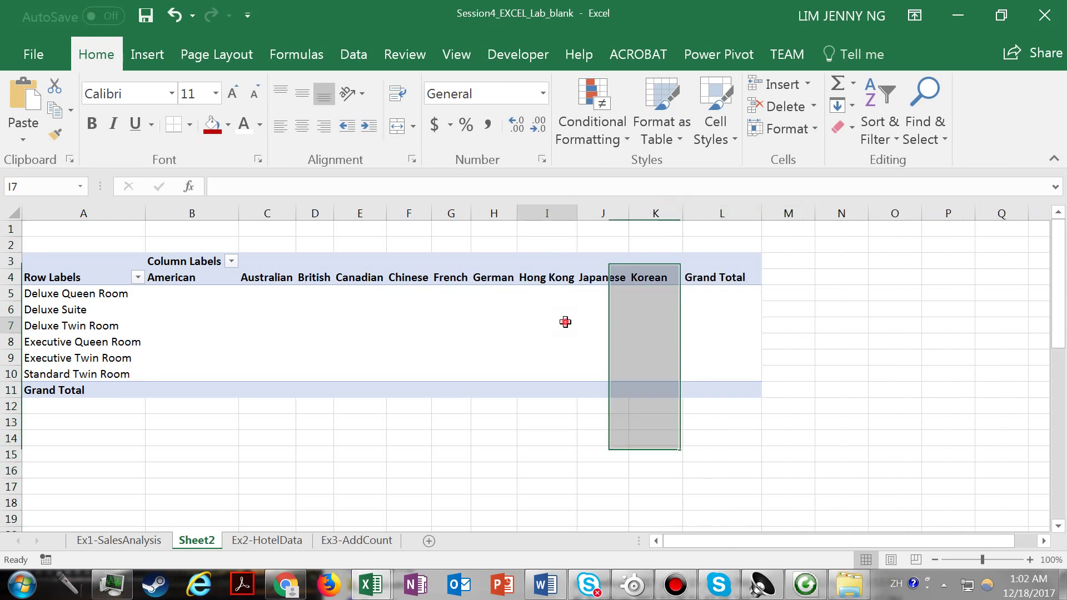
Find the Room nights field in the PivotTable field list and add it as the values field.
{"action": "left_click", "coordinate": [562, 324]}
{"action": "left_click", "coordinate": [1051, 374]}
{"action": "left_click", "coordinate": [1051, 374]}
{"action": "left_click", "coordinate": [1051, 375]}
{"action": "left_click", "coordinate": [1052, 375]}
{"action": "left_click", "coordinate": [1051, 374]}
{"action": "left_click", "coordinate": [1051, 375]}
{"action": "left_click", "coordinate": [1052, 374]}
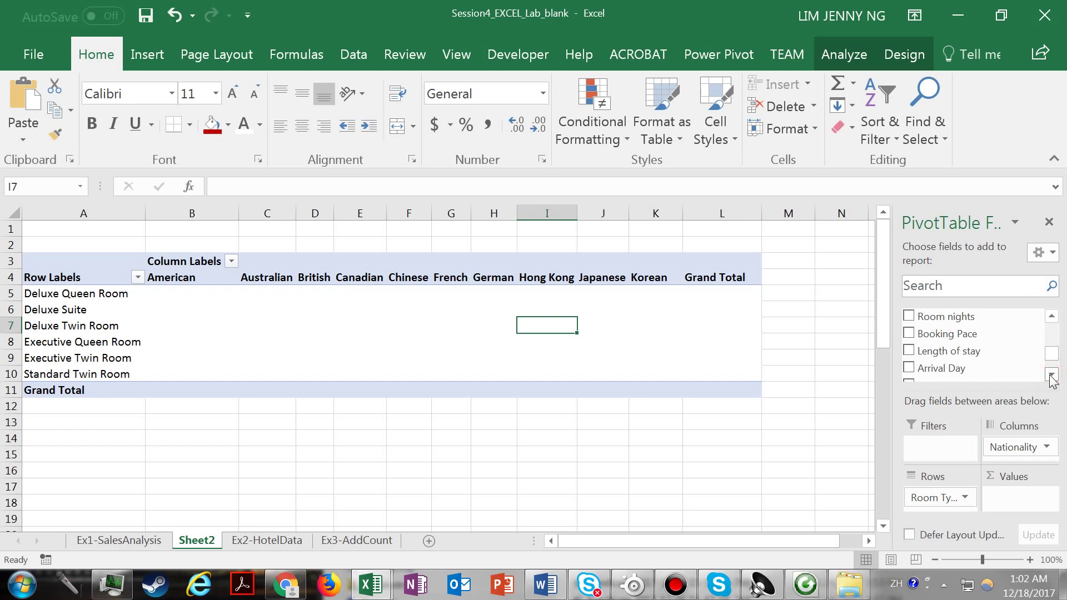
{"action": "left_click", "coordinate": [909, 316]}
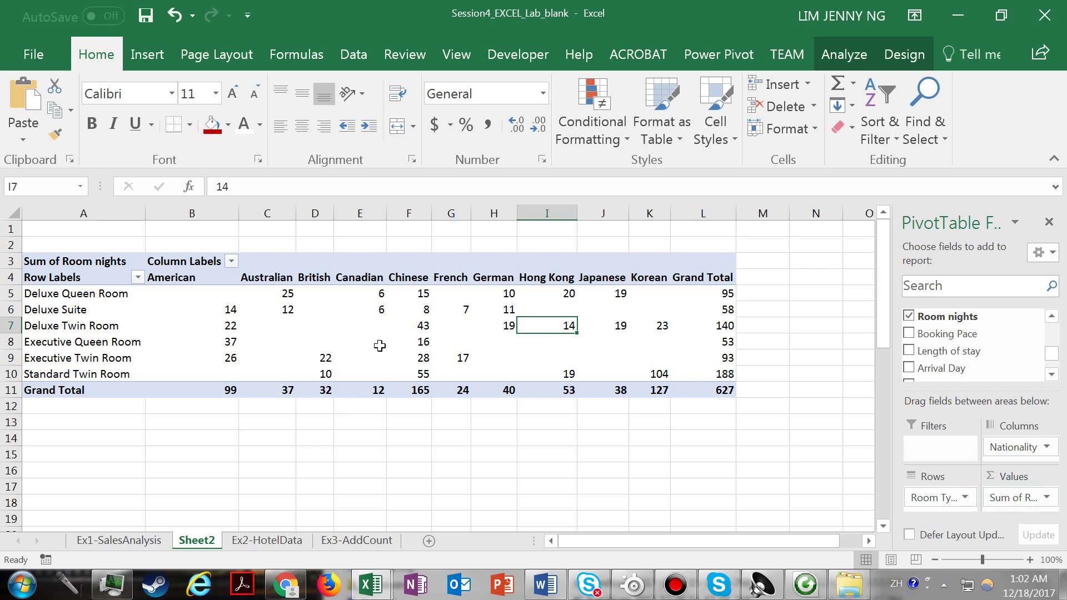
Summarize the PivotTable's Room nights values by Sum.
{"action": "left_click", "coordinate": [293, 310]}
{"action": "right_click", "coordinate": [291, 312]}
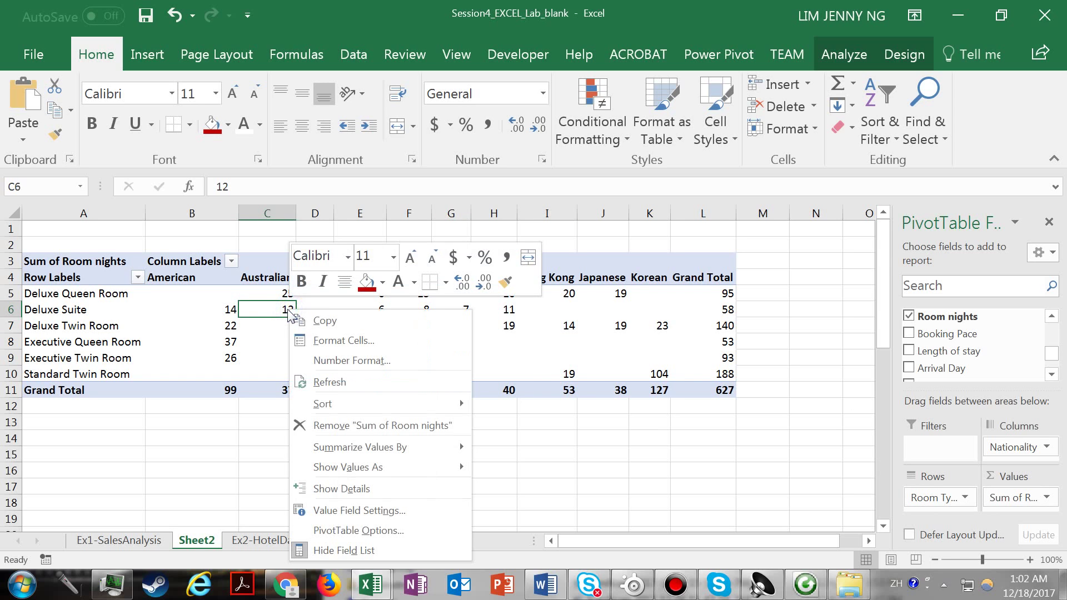
{"action": "mouse_move", "coordinate": [398, 444]}
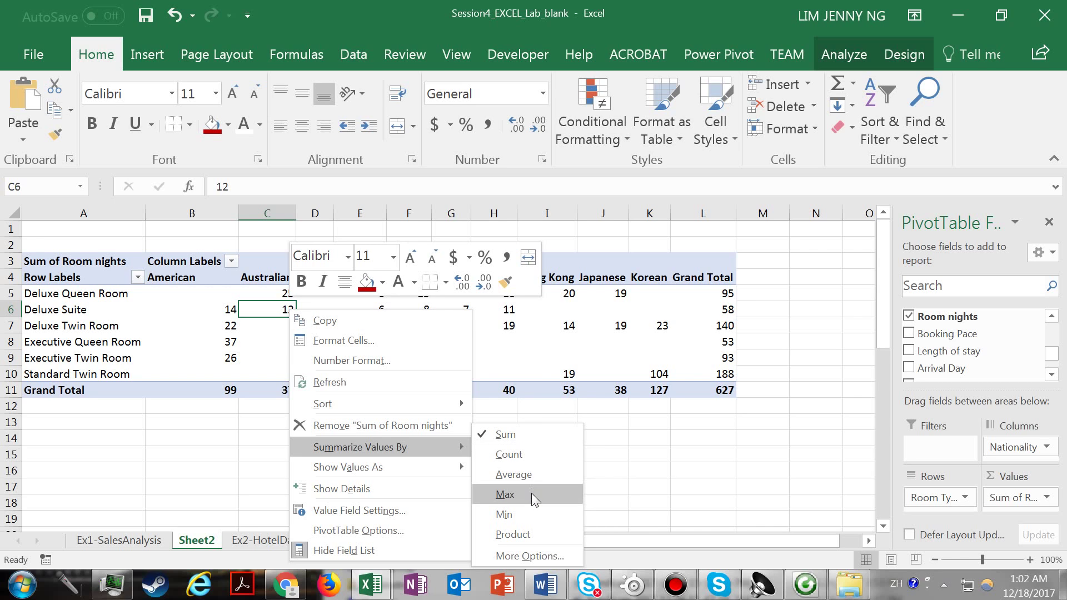
{"action": "left_click", "coordinate": [526, 438]}
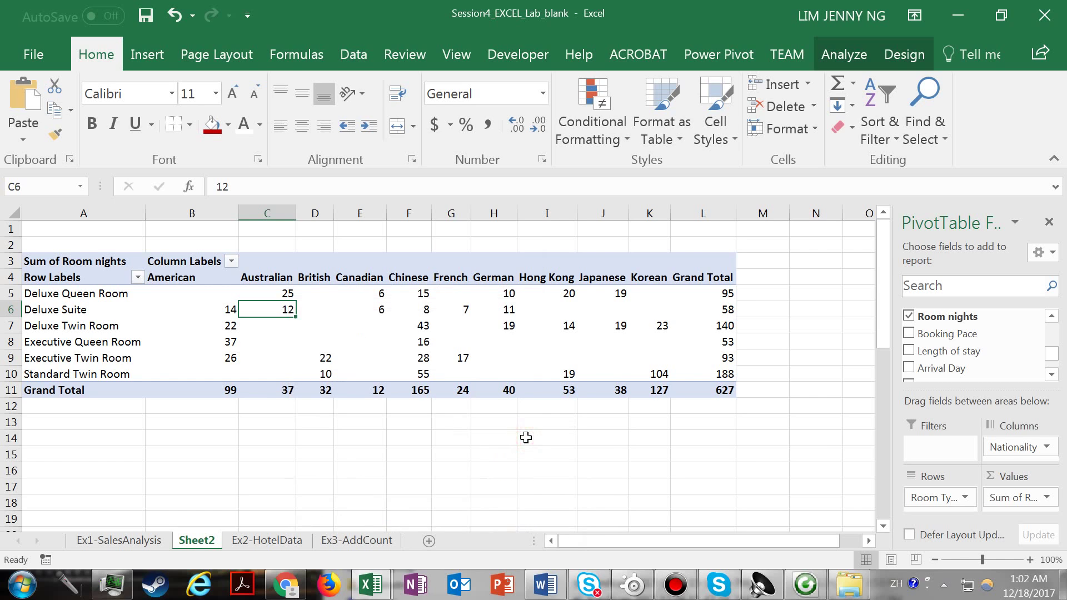
{"action": "left_click", "coordinate": [431, 341]}
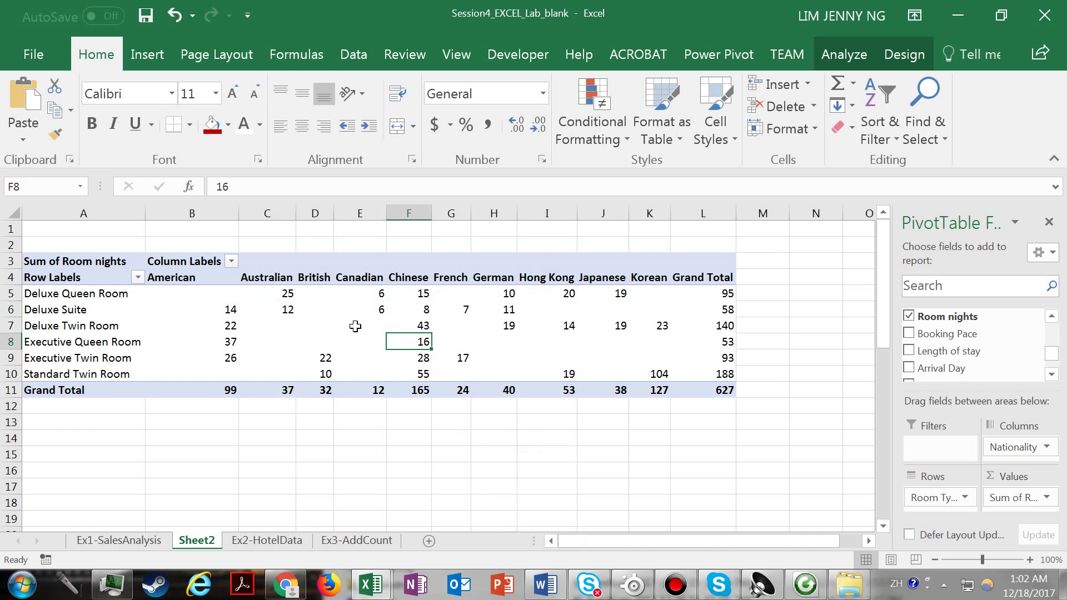
{"action": "left_click", "coordinate": [305, 310]}
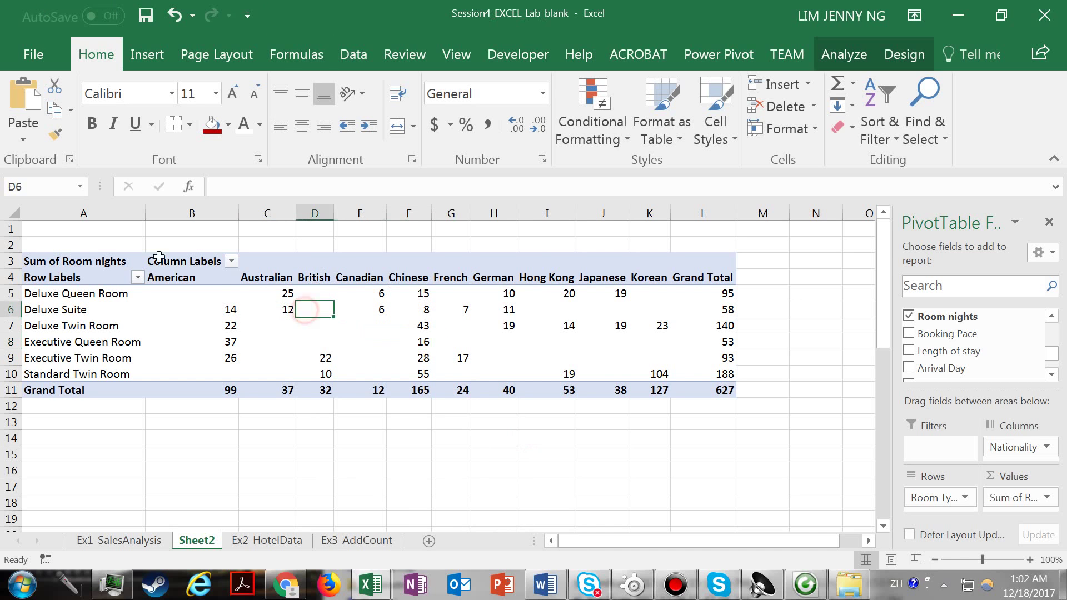
{"action": "left_click", "coordinate": [32, 56]}
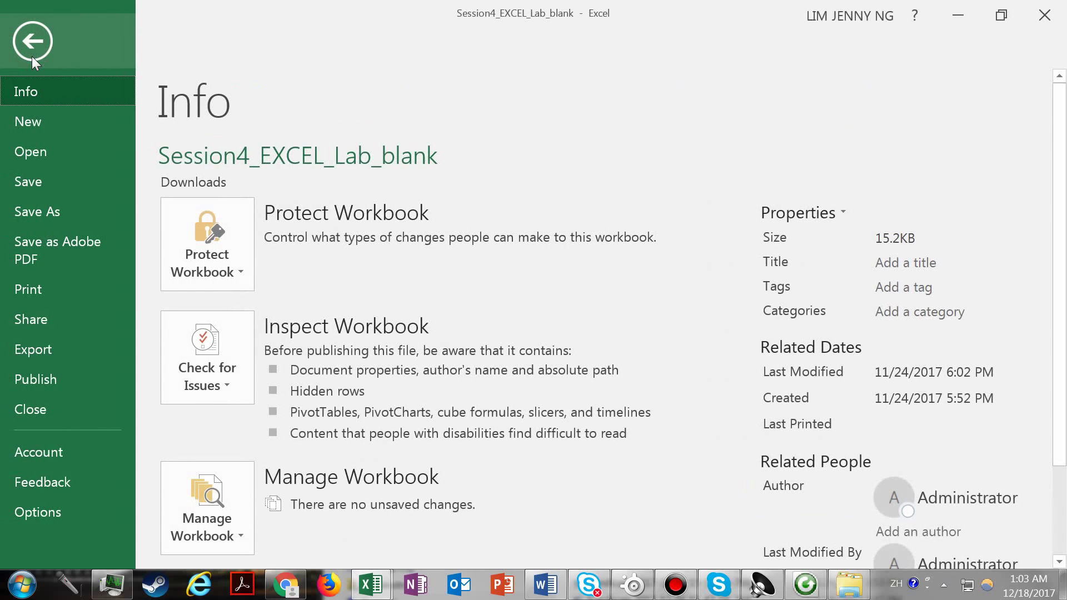
{"action": "left_click", "coordinate": [37, 34]}
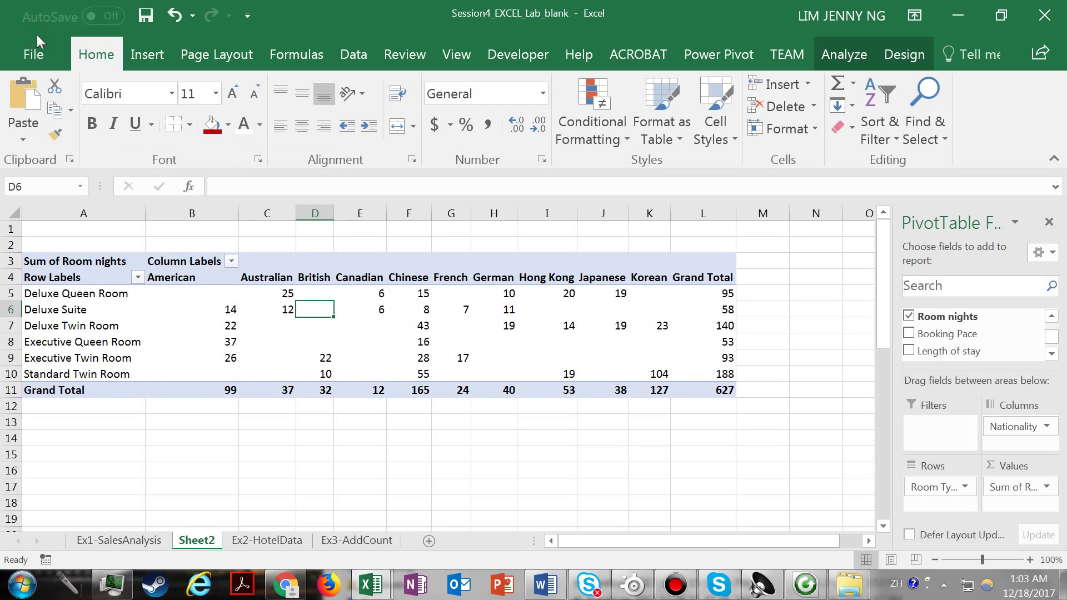
Apply the Dark Green, Pivot Style Dark 7 format to the PivotTable.
{"action": "left_click", "coordinate": [401, 330]}
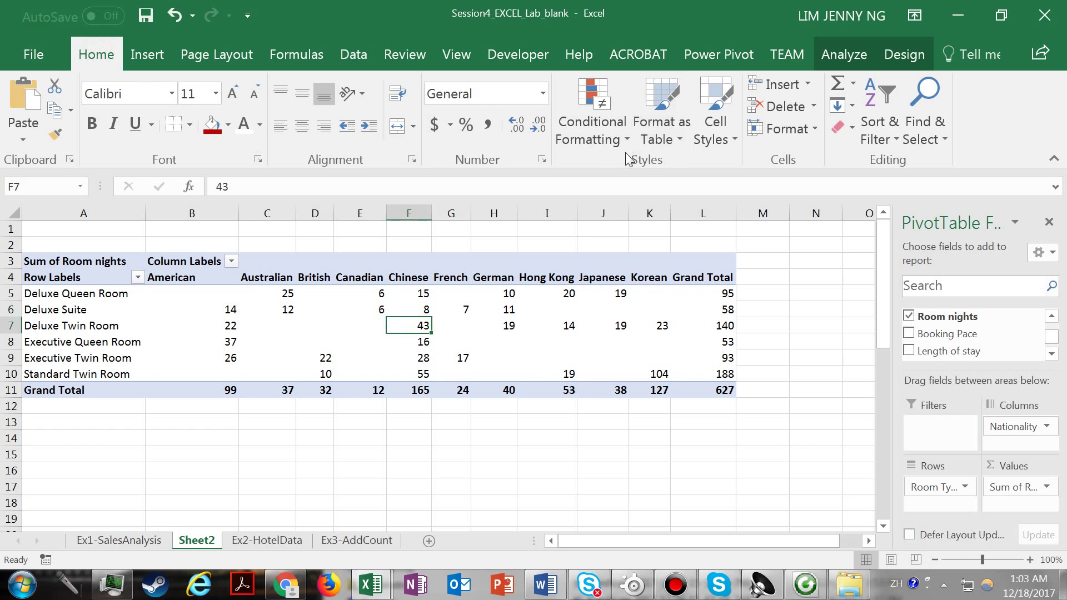
{"action": "left_click", "coordinate": [677, 143]}
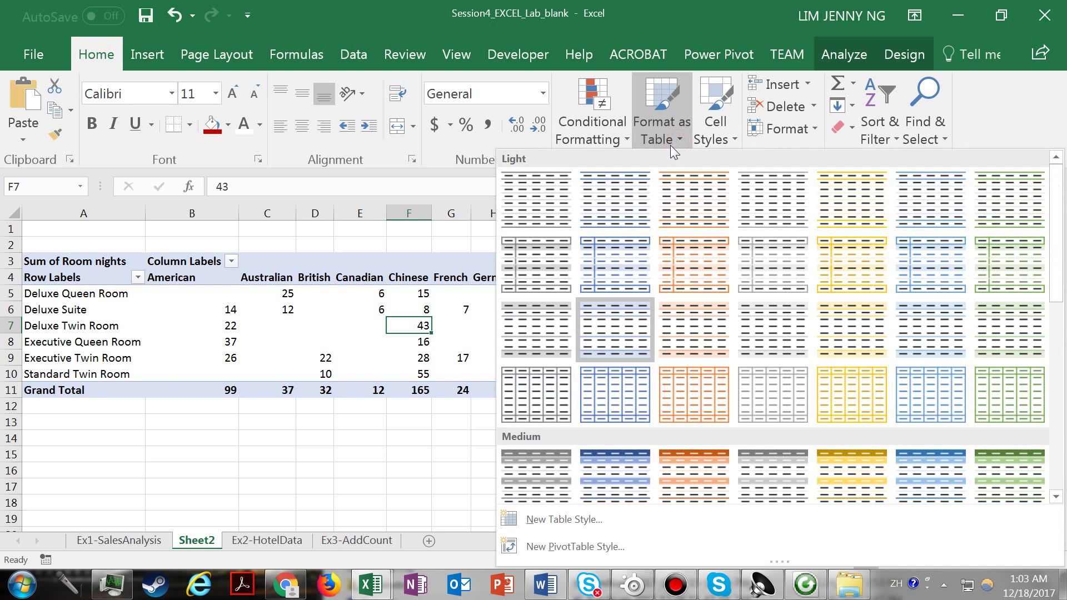
{"action": "scroll", "coordinate": [1064, 302], "scroll_direction": "down", "scroll_amount": 4}
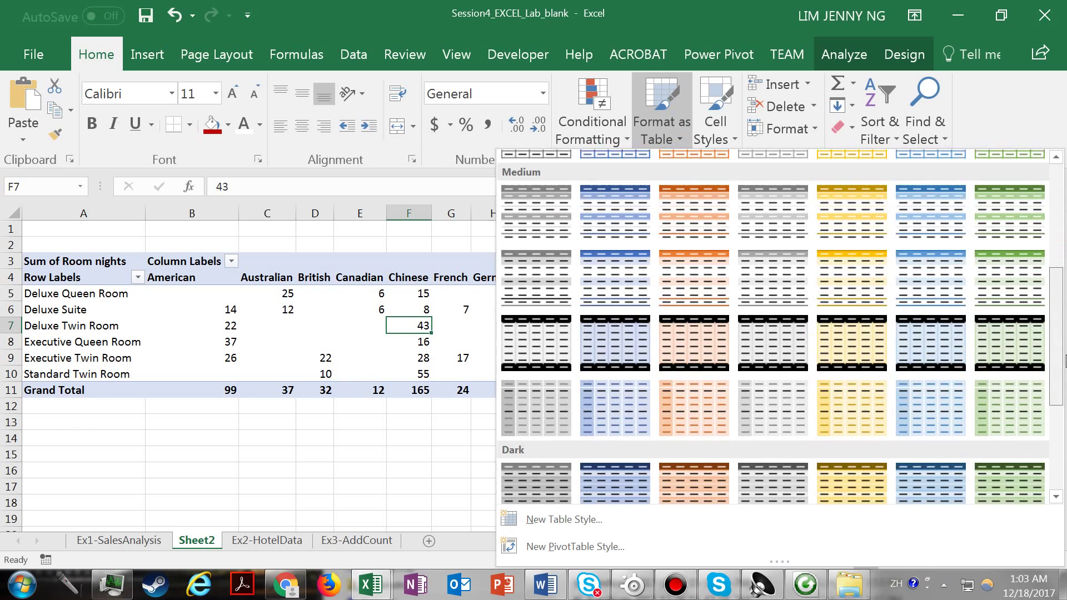
{"action": "left_click_drag", "start_coordinate": [1066, 364], "coordinate": [1066, 376]}
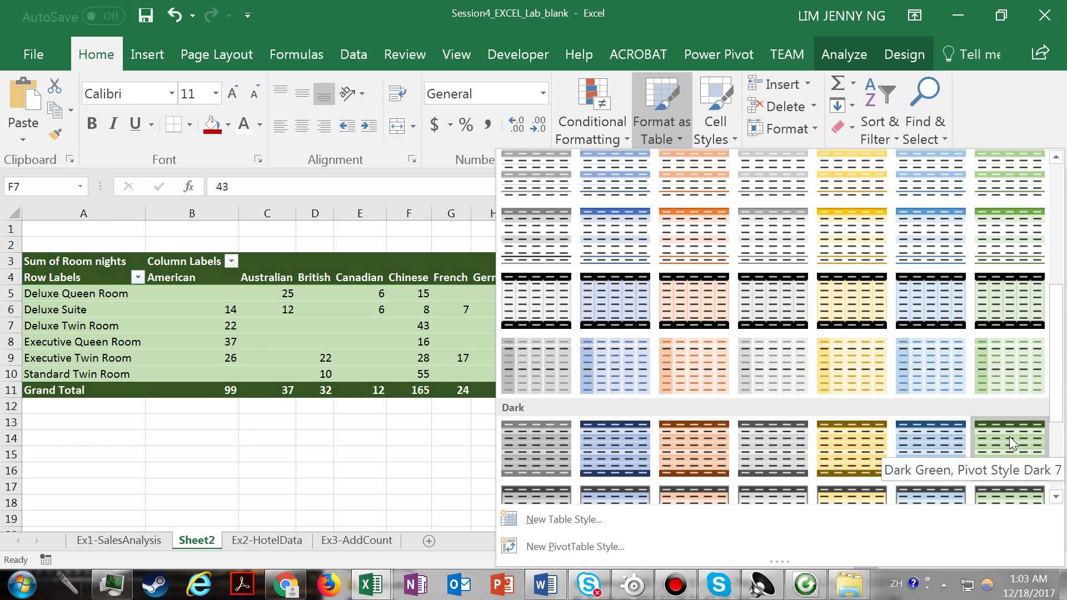
{"action": "left_click", "coordinate": [1009, 436]}
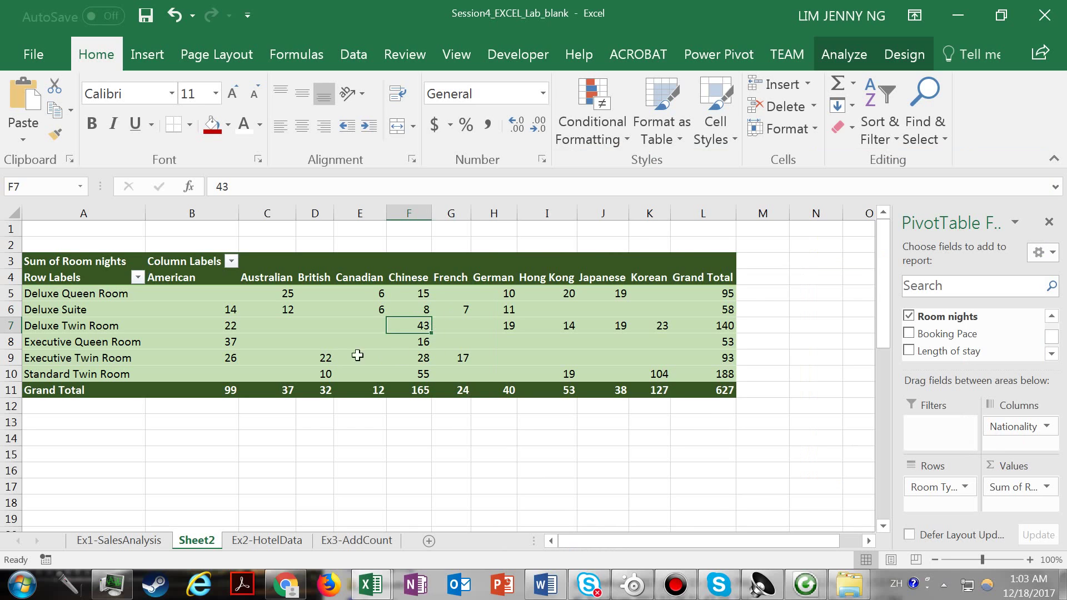
{"action": "left_click", "coordinate": [346, 341]}
{"action": "left_click", "coordinate": [340, 322]}
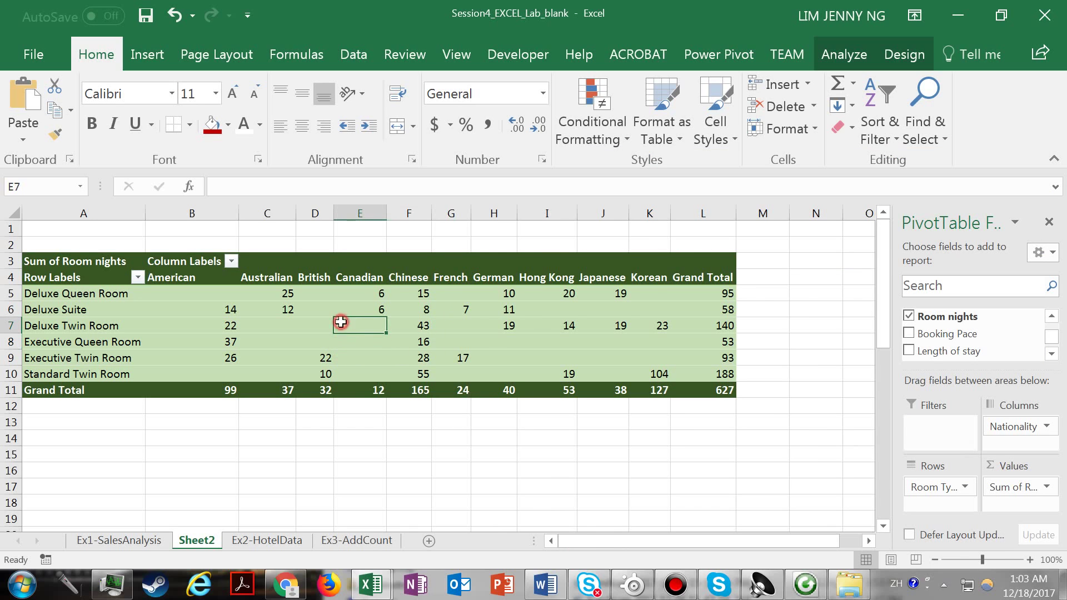
Filter the PivotTable's row labels to show only Deluxe Twin Room, Executive Twin Room and Standard Twin Room.
{"action": "left_click", "coordinate": [520, 328]}
{"action": "left_click", "coordinate": [137, 277]}
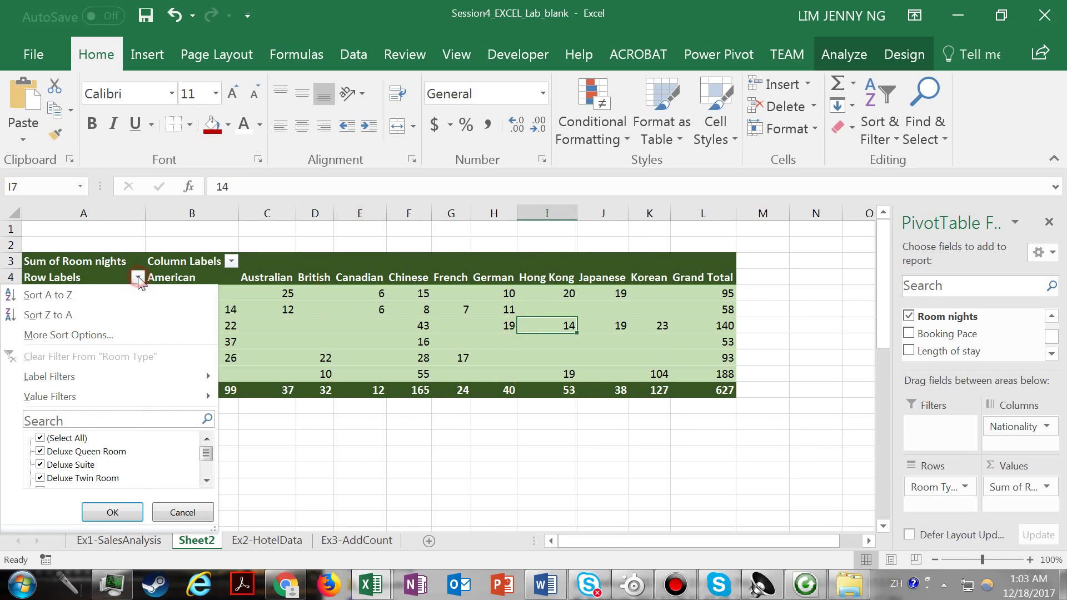
{"action": "left_click", "coordinate": [207, 480]}
{"action": "left_click_drag", "start_coordinate": [205, 457], "coordinate": [178, 452]}
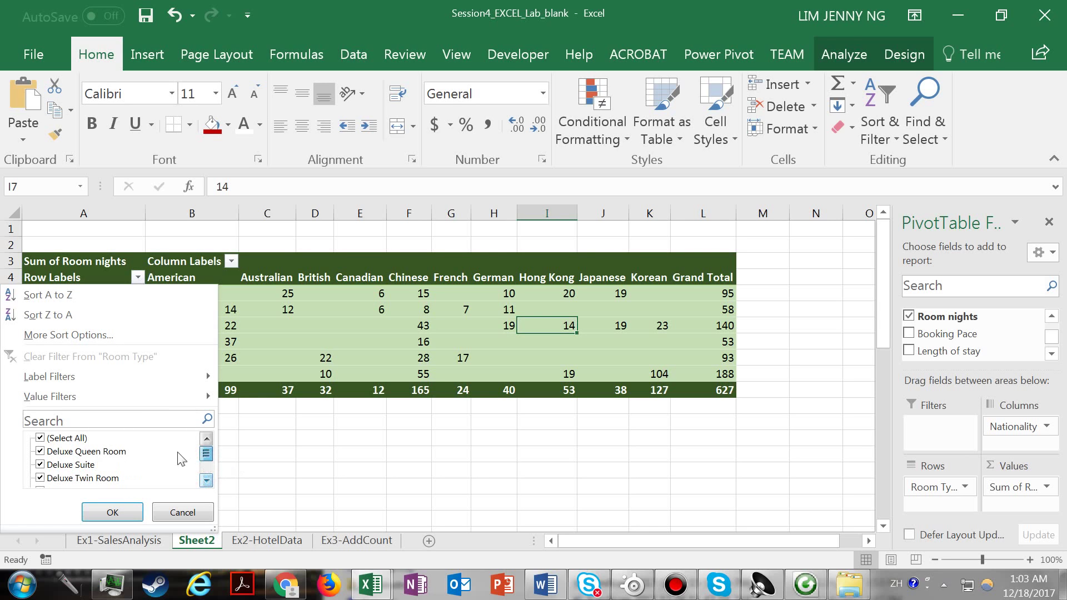
{"action": "left_click", "coordinate": [40, 438]}
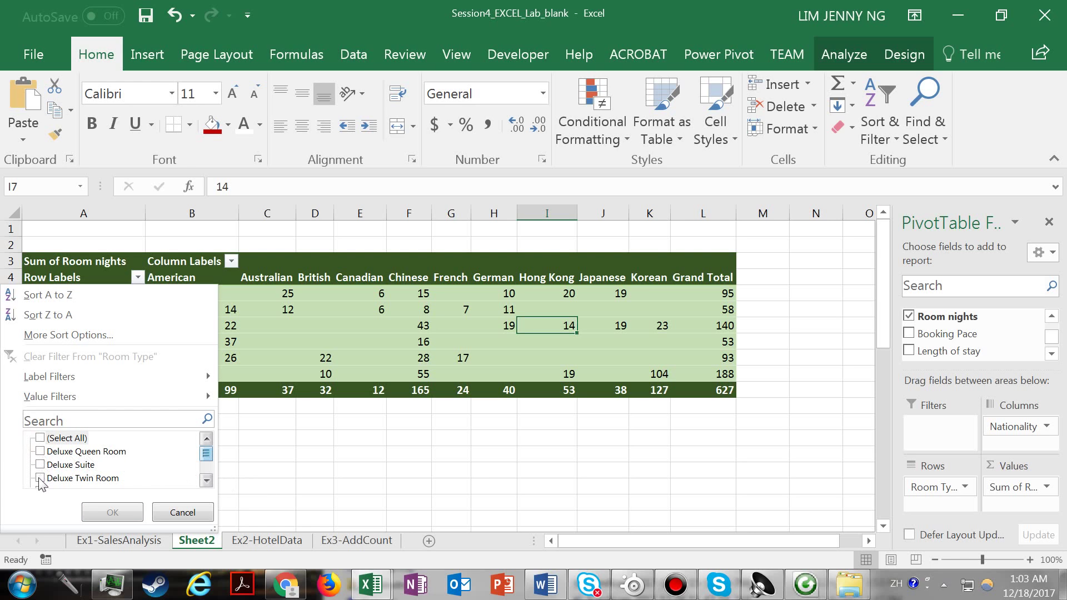
{"action": "left_click", "coordinate": [40, 478]}
{"action": "double_click", "coordinate": [206, 480]}
{"action": "left_click", "coordinate": [207, 480]}
{"action": "left_click", "coordinate": [40, 465]}
{"action": "left_click", "coordinate": [40, 477]}
{"action": "left_click", "coordinate": [112, 512]}
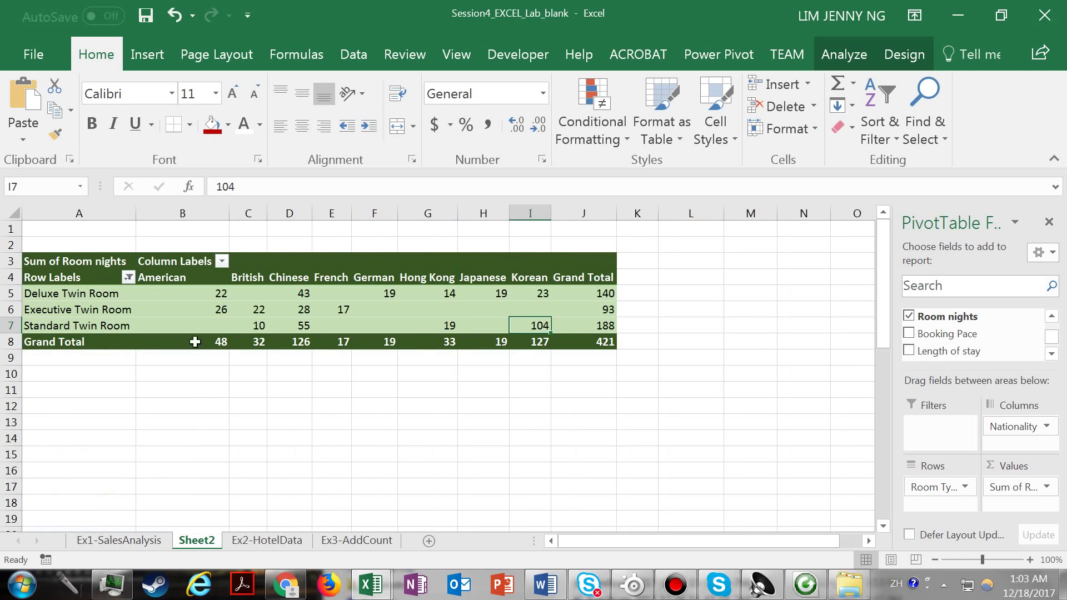
Filter the PivotTable's column labels to show only the Chinese, Hong Kong and Japanese nationalities.
{"action": "left_click", "coordinate": [221, 262]}
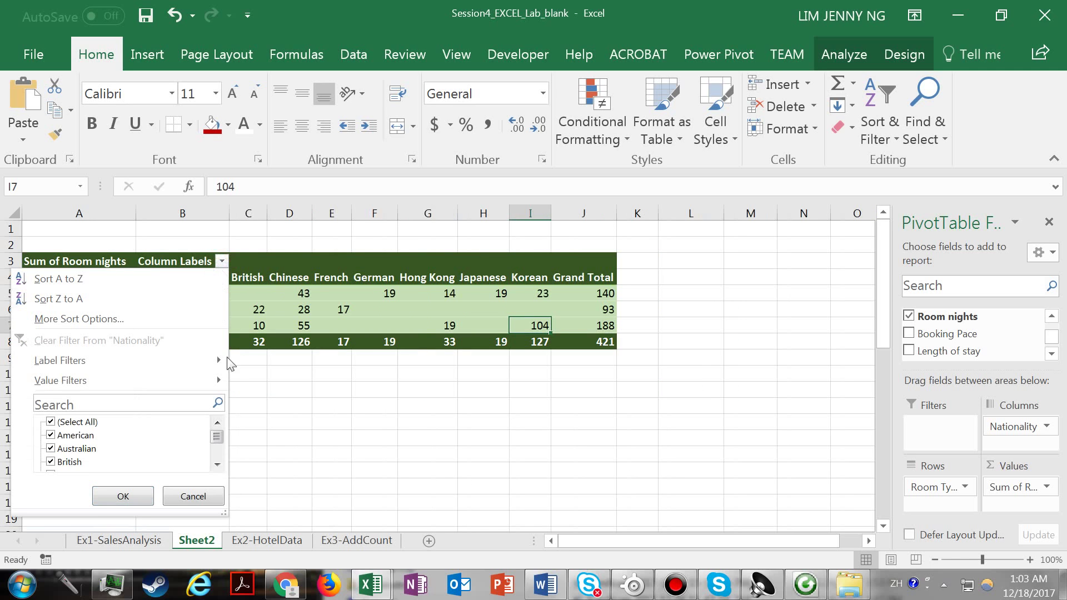
{"action": "left_click", "coordinate": [50, 423]}
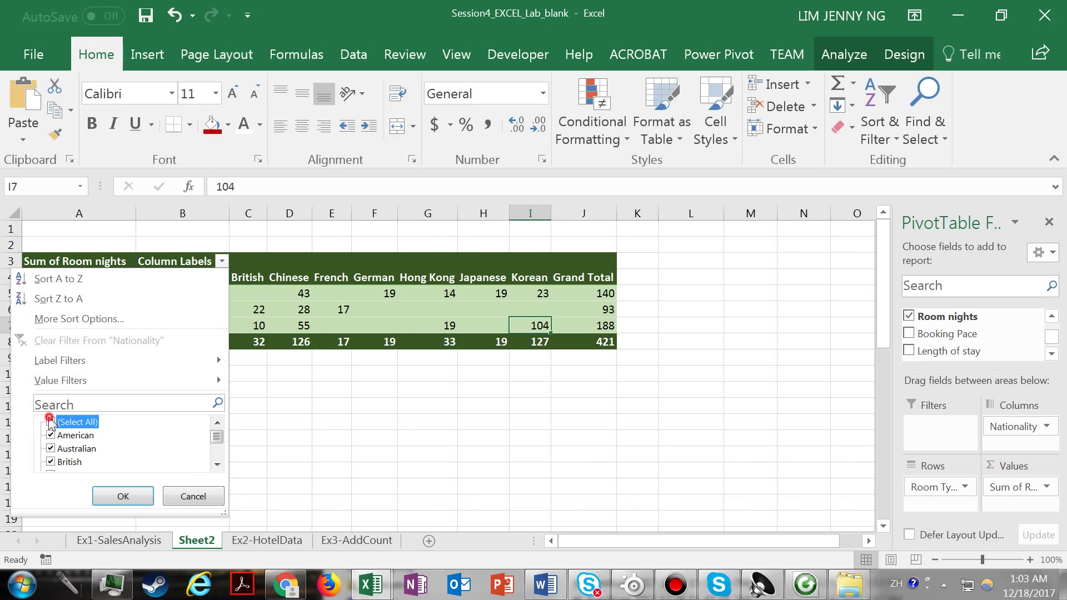
{"action": "left_click", "coordinate": [217, 464]}
{"action": "left_click", "coordinate": [217, 464]}
{"action": "left_click", "coordinate": [51, 461]}
{"action": "left_click", "coordinate": [216, 464]}
{"action": "left_click", "coordinate": [217, 464]}
{"action": "left_click", "coordinate": [216, 464]}
{"action": "left_click", "coordinate": [217, 464]}
{"action": "left_click", "coordinate": [50, 449]}
{"action": "left_click", "coordinate": [52, 462]}
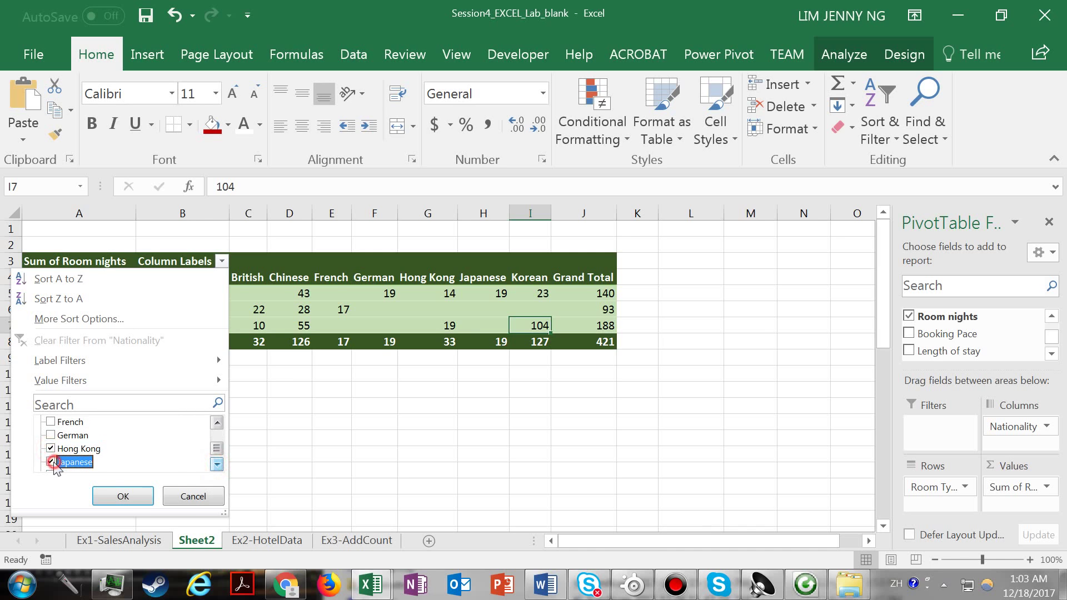
{"action": "left_click", "coordinate": [145, 496]}
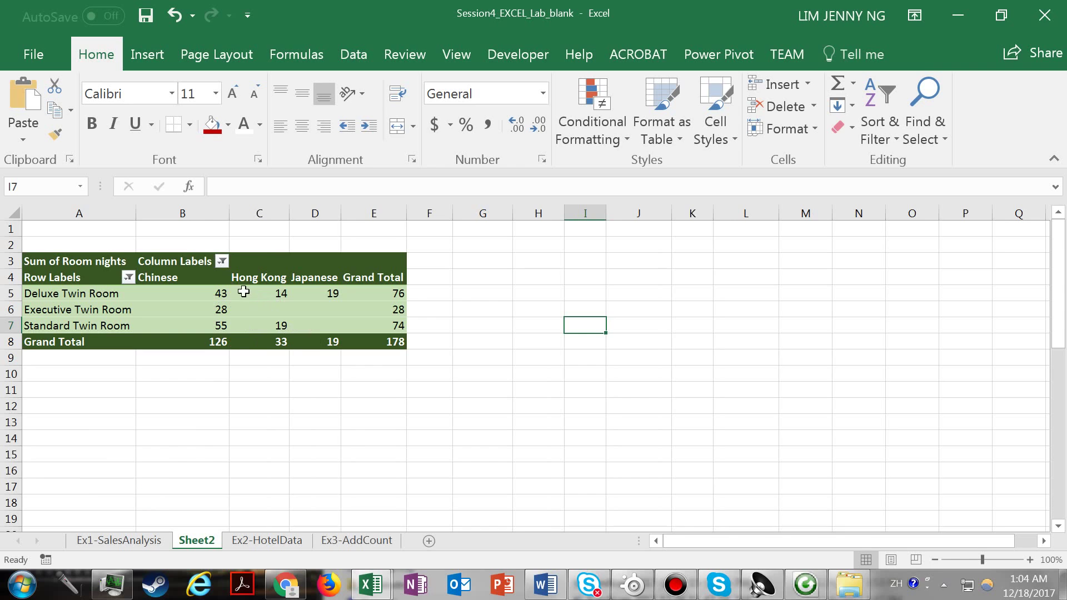
Reset the Room Type filter on the row labels so that all room types are selected.
{"action": "left_click", "coordinate": [222, 261]}
{"action": "left_click", "coordinate": [221, 262]}
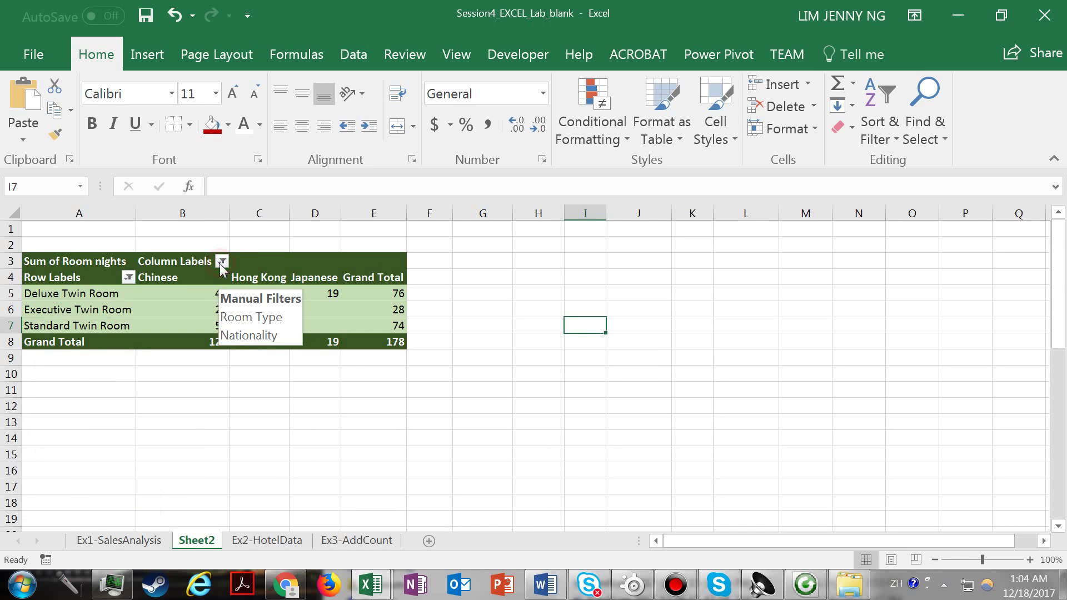
{"action": "left_click", "coordinate": [129, 278]}
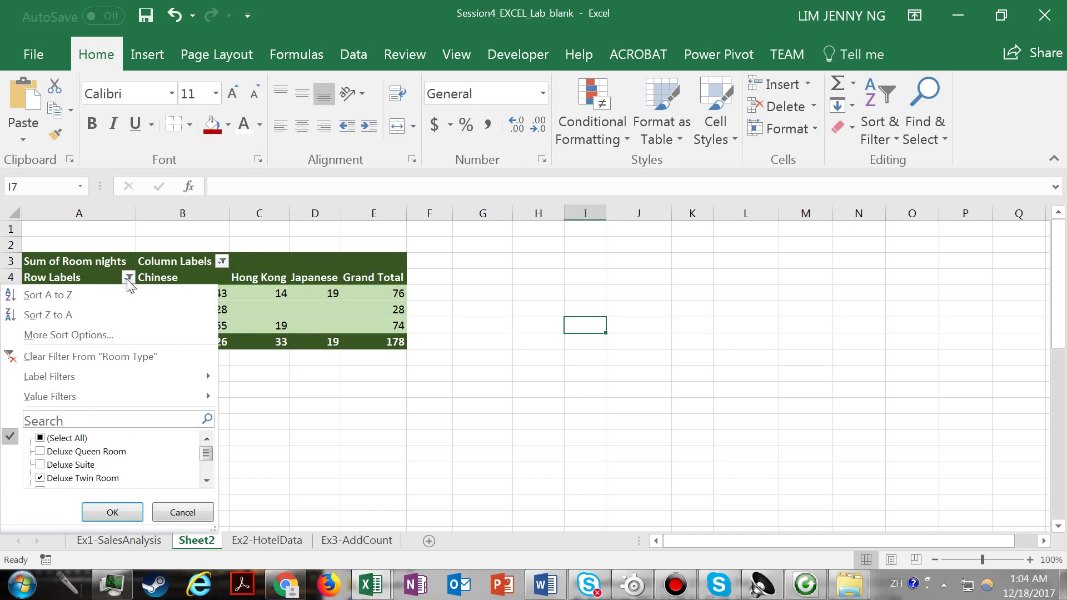
{"action": "left_click", "coordinate": [127, 279]}
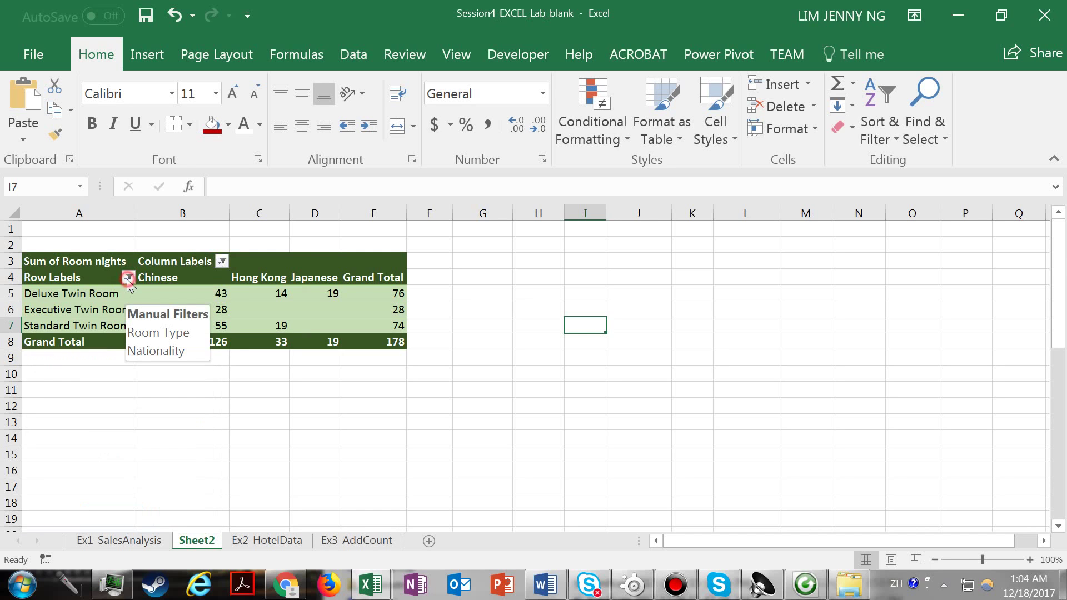
{"action": "left_click", "coordinate": [127, 279]}
{"action": "left_click", "coordinate": [41, 439]}
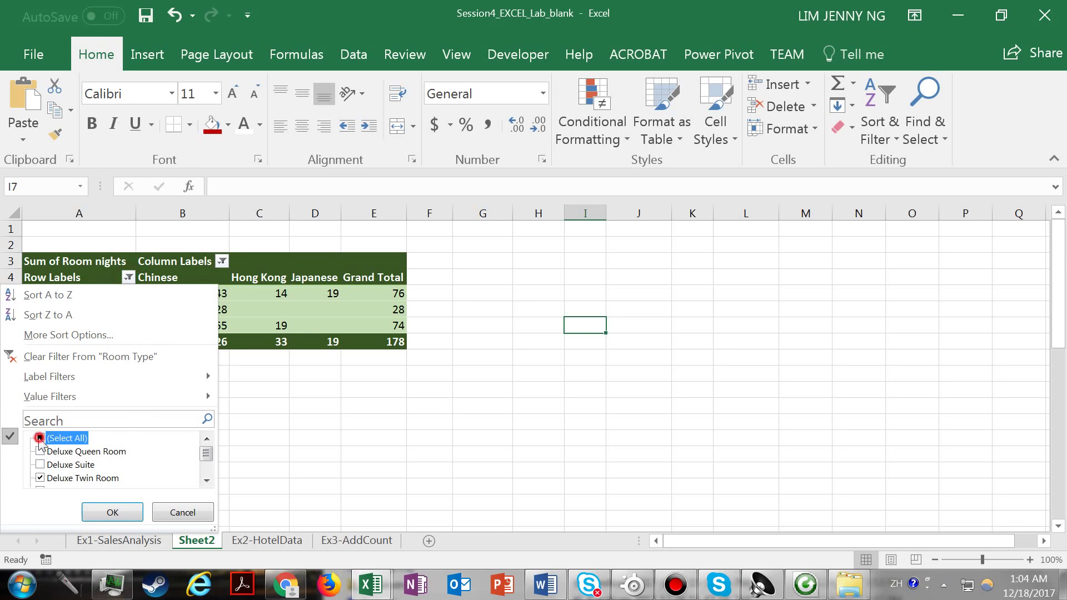
{"action": "left_click", "coordinate": [106, 512]}
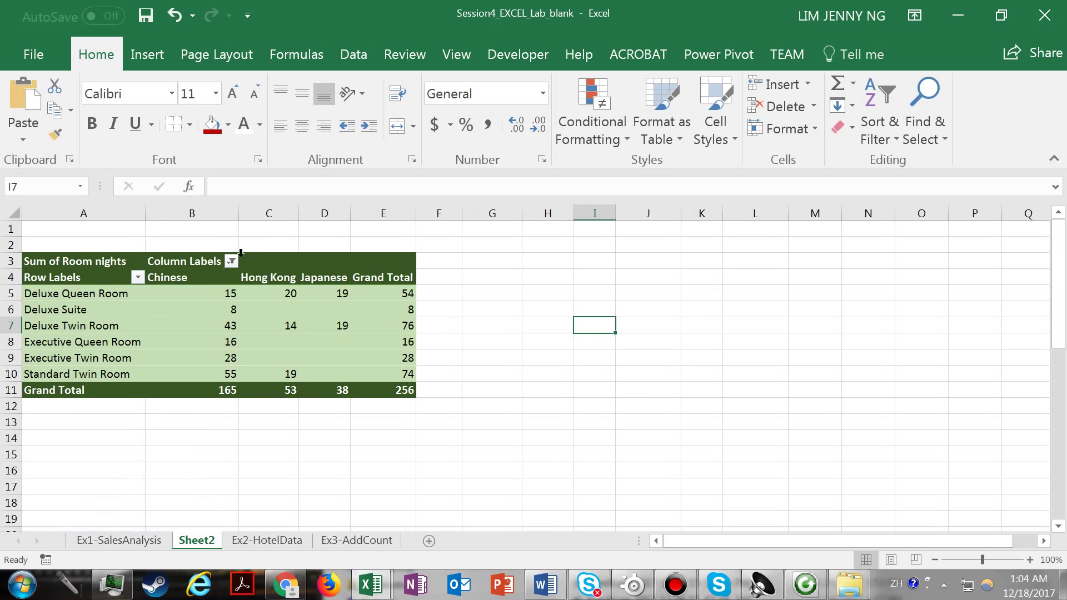
Reset the Nationality filter on the column labels so that all nationalities are selected.
{"action": "left_click", "coordinate": [232, 260]}
{"action": "left_click", "coordinate": [67, 421]}
{"action": "left_click", "coordinate": [60, 422]}
{"action": "left_click", "coordinate": [132, 497]}
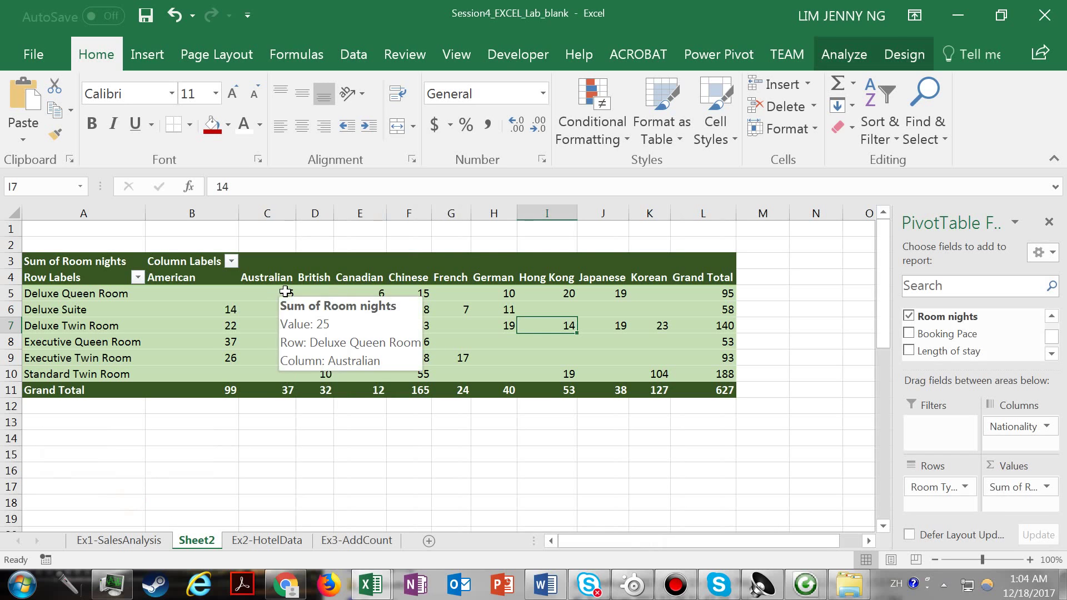
{"action": "left_click", "coordinate": [232, 261]}
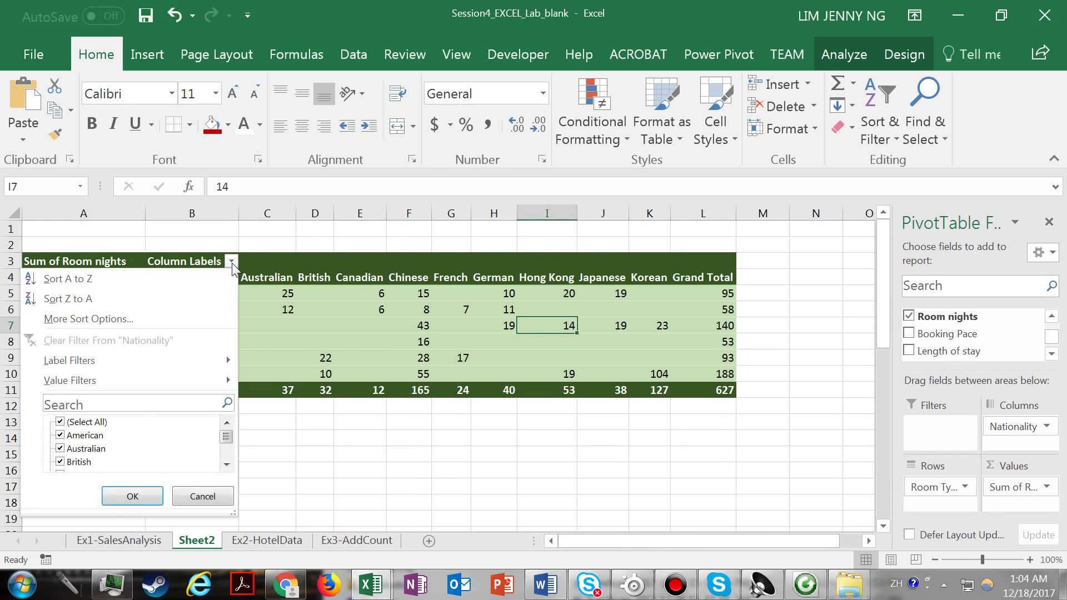
{"action": "left_click", "coordinate": [232, 262]}
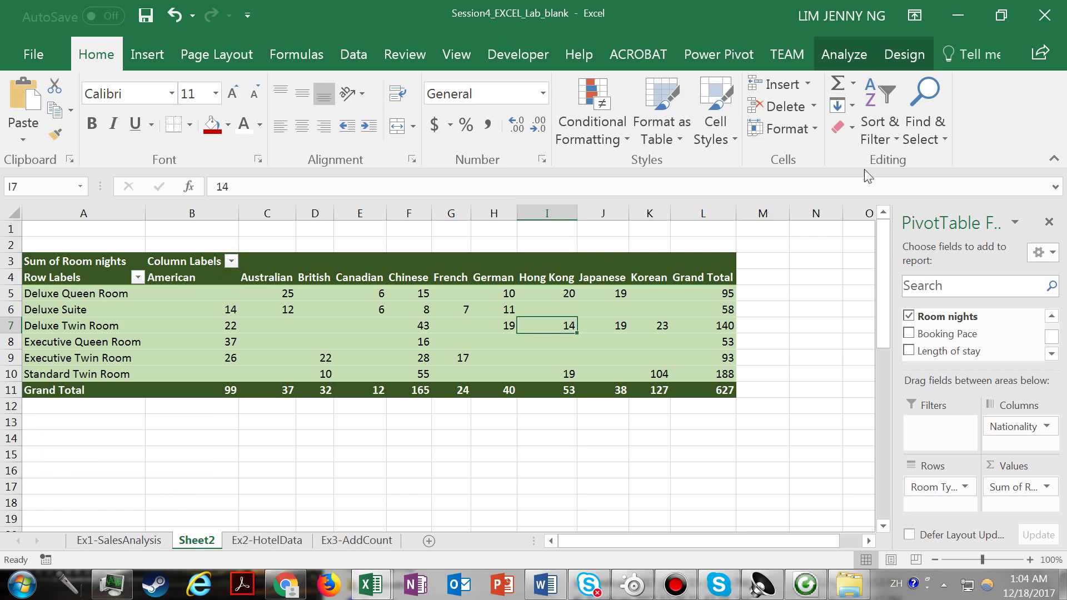
{"action": "key", "text": "Left"}
{"action": "left_click", "coordinate": [231, 262]}
{"action": "left_click", "coordinate": [232, 261]}
{"action": "left_click", "coordinate": [137, 277]}
{"action": "left_click", "coordinate": [138, 279]}
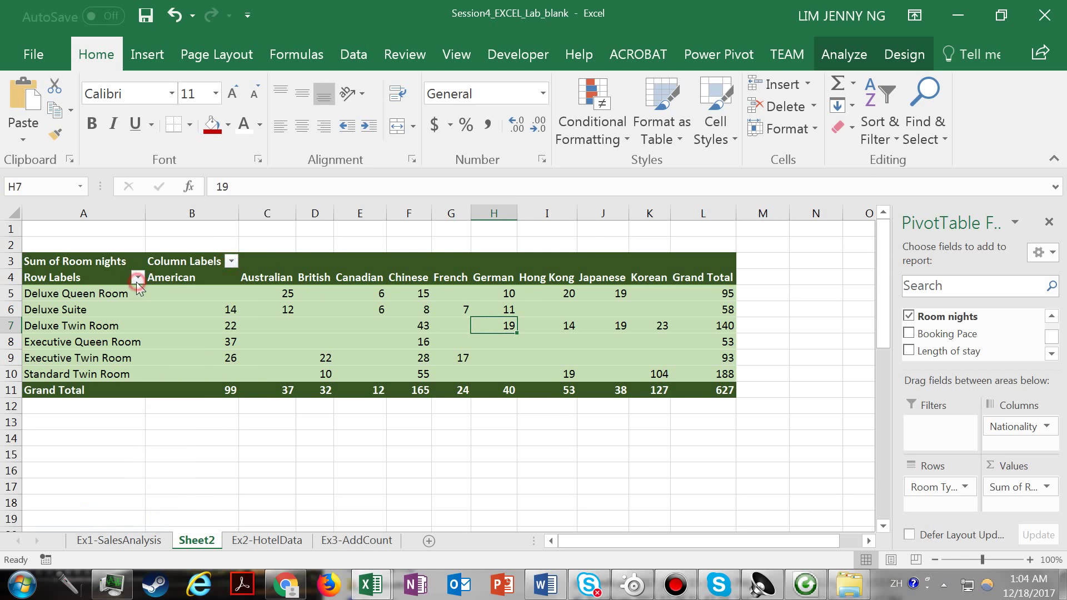
Hide the PivotTable's field headers so the Row Labels and Column Labels captions are not displayed.
{"action": "left_click", "coordinate": [199, 263]}
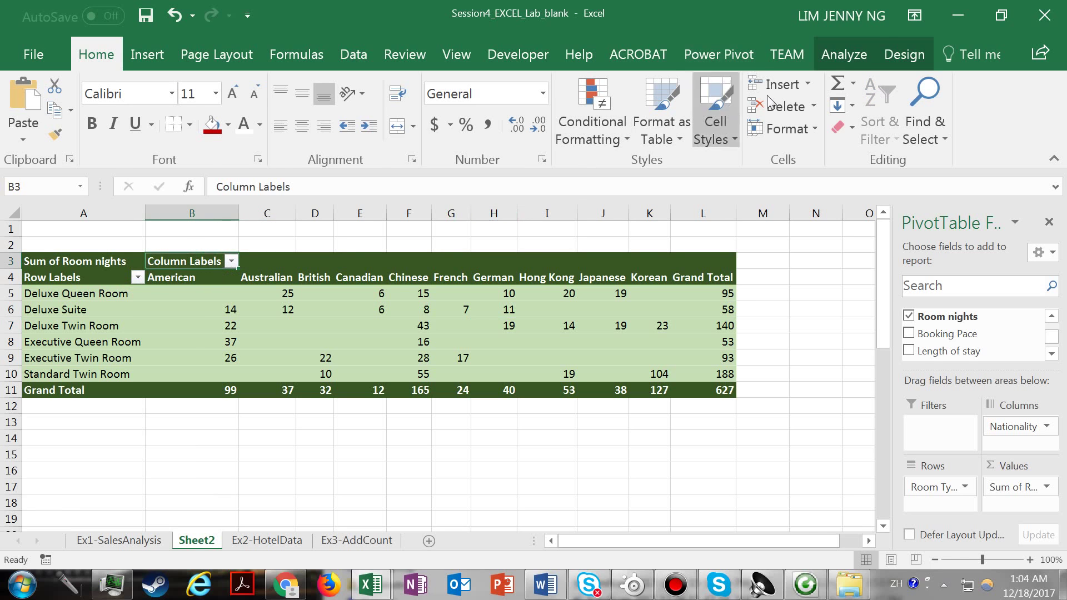
{"action": "left_click", "coordinate": [896, 59]}
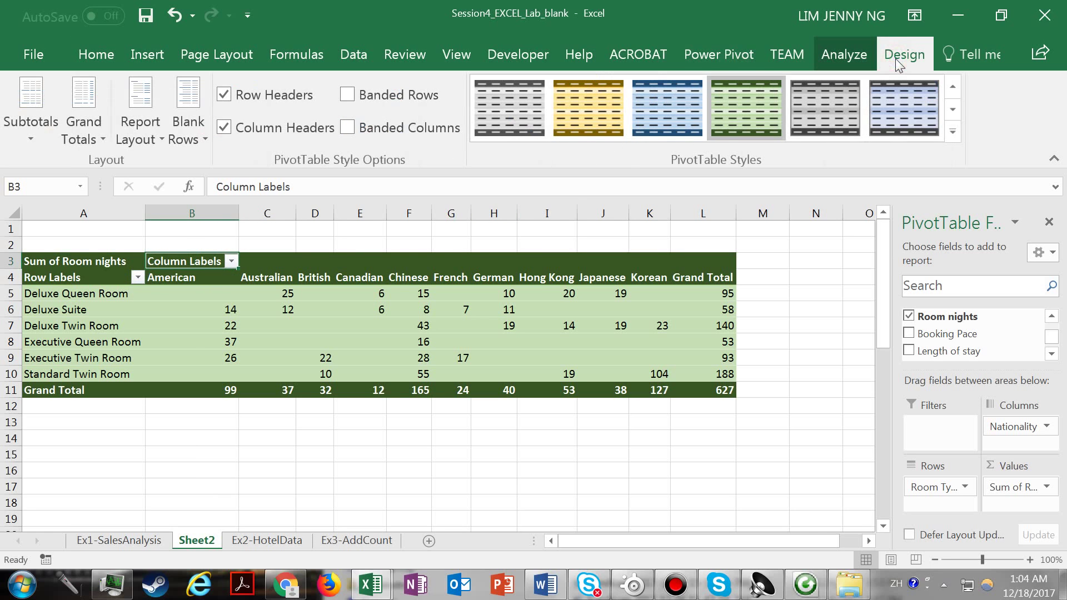
{"action": "left_click", "coordinate": [861, 60]}
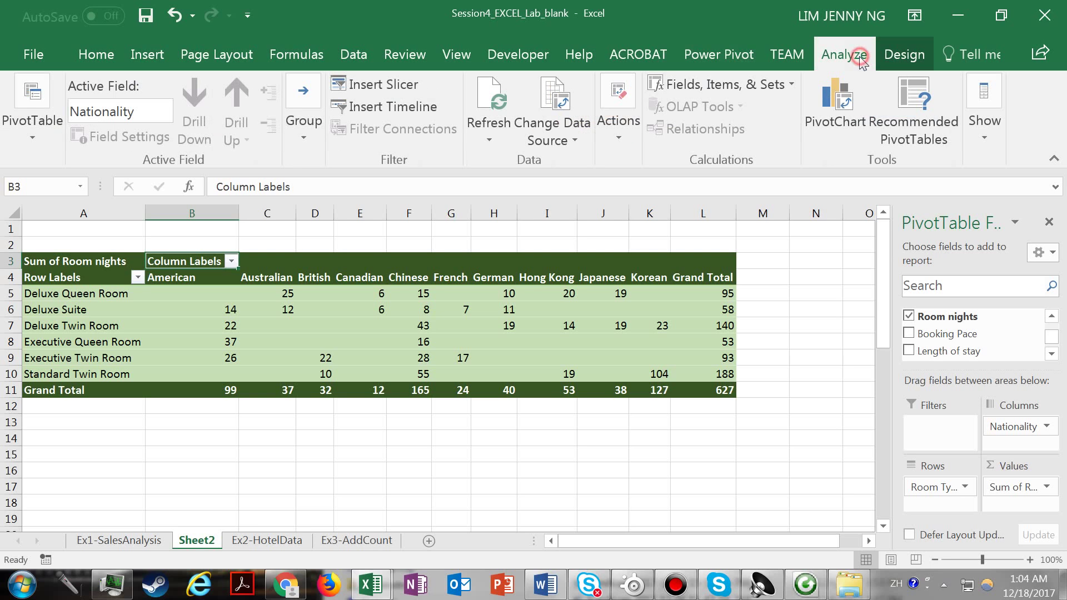
{"action": "left_click", "coordinate": [984, 144]}
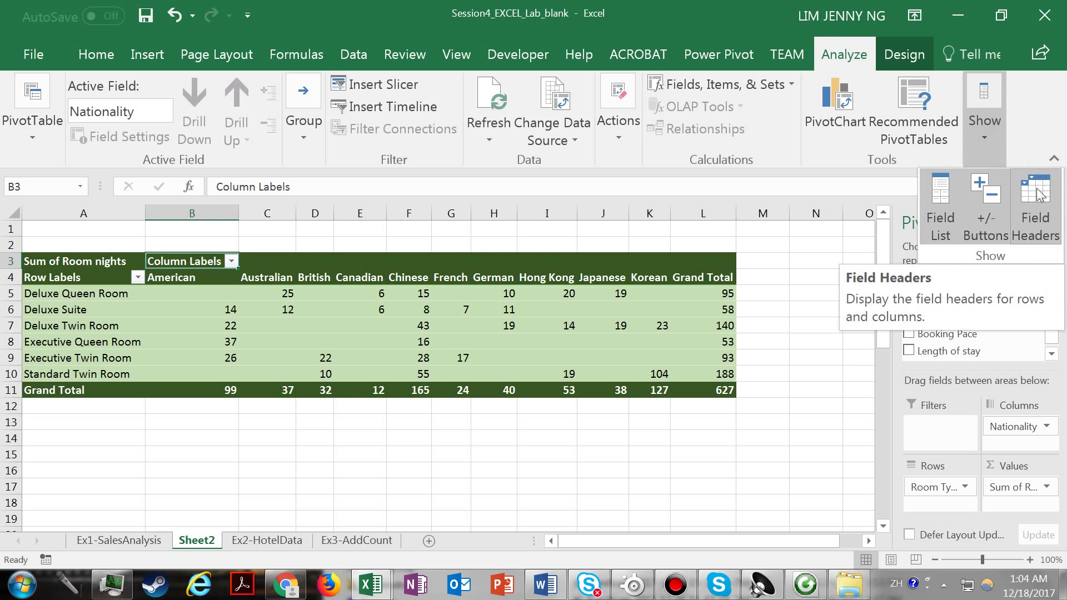
{"action": "left_click", "coordinate": [1038, 225]}
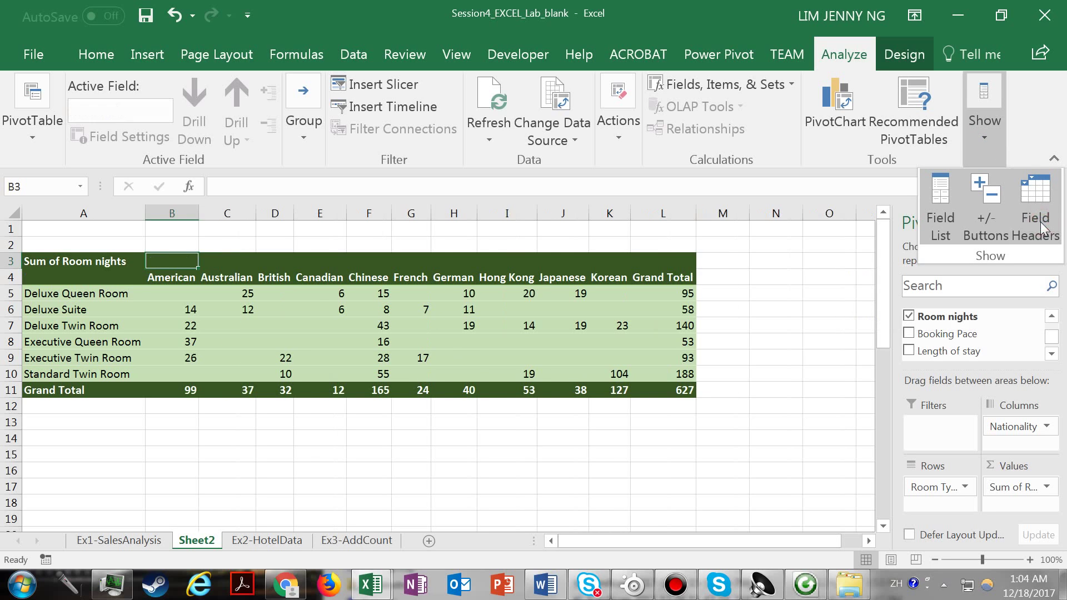
{"action": "left_click", "coordinate": [77, 262]}
{"action": "left_click", "coordinate": [67, 264]}
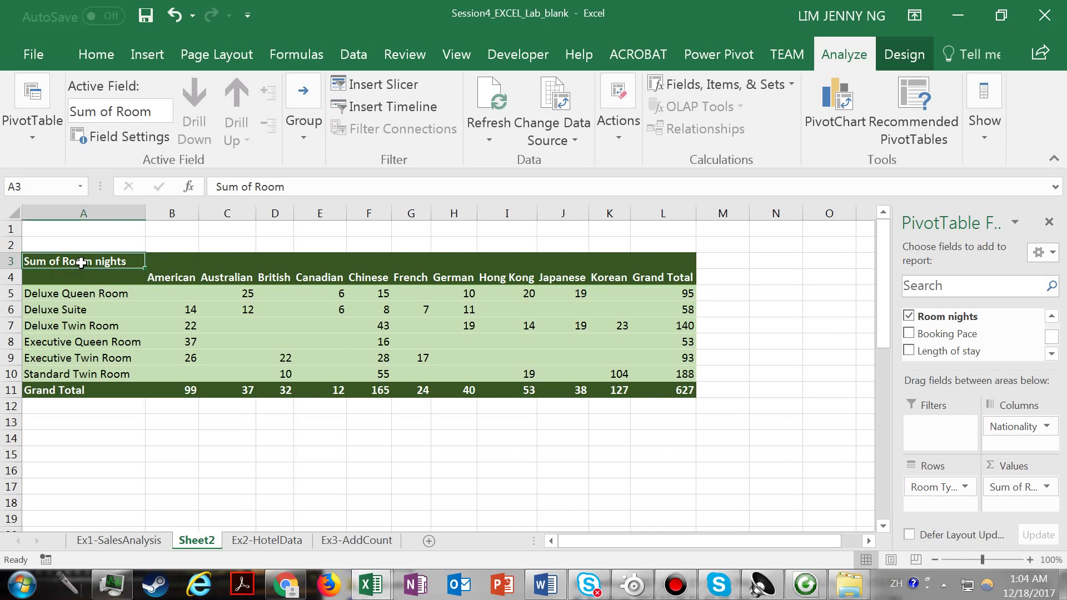
{"action": "left_click", "coordinate": [171, 295]}
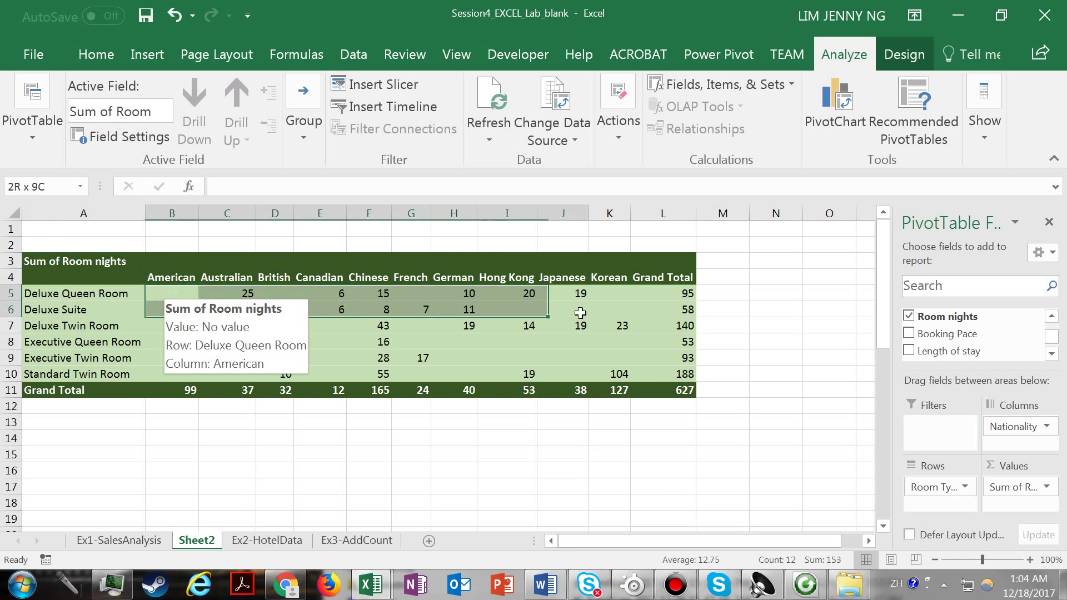
{"action": "left_click", "coordinate": [556, 344]}
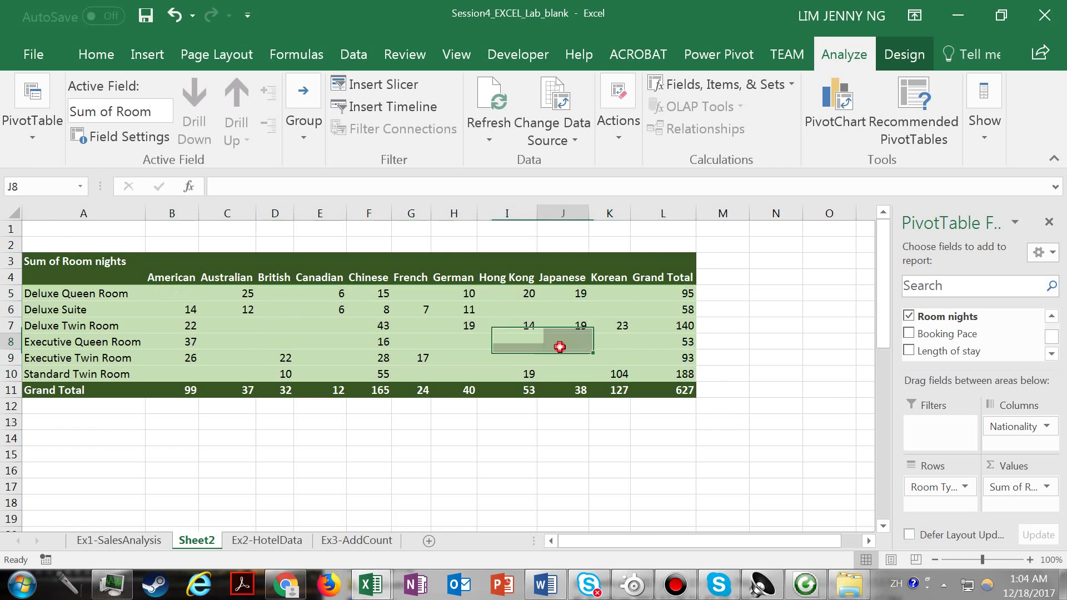
Rename the PivotTable's value field heading in cell A3 to "Total room nights".
{"action": "left_click", "coordinate": [73, 271]}
{"action": "double_click", "coordinate": [60, 263]}
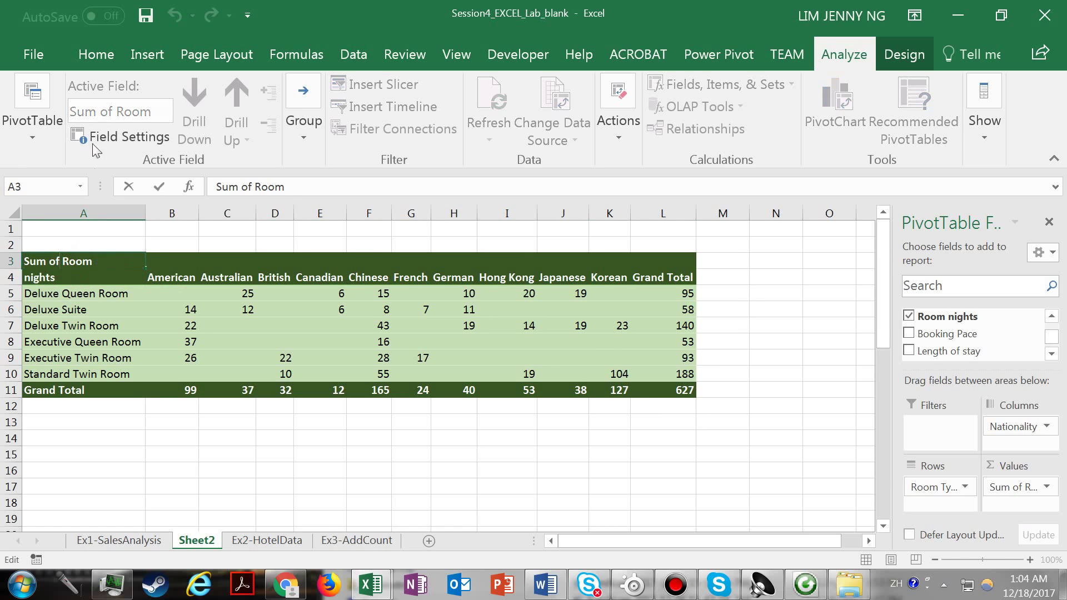
{"action": "left_click", "coordinate": [113, 111]}
{"action": "left_click_drag", "start_coordinate": [59, 263], "coordinate": [23, 262]}
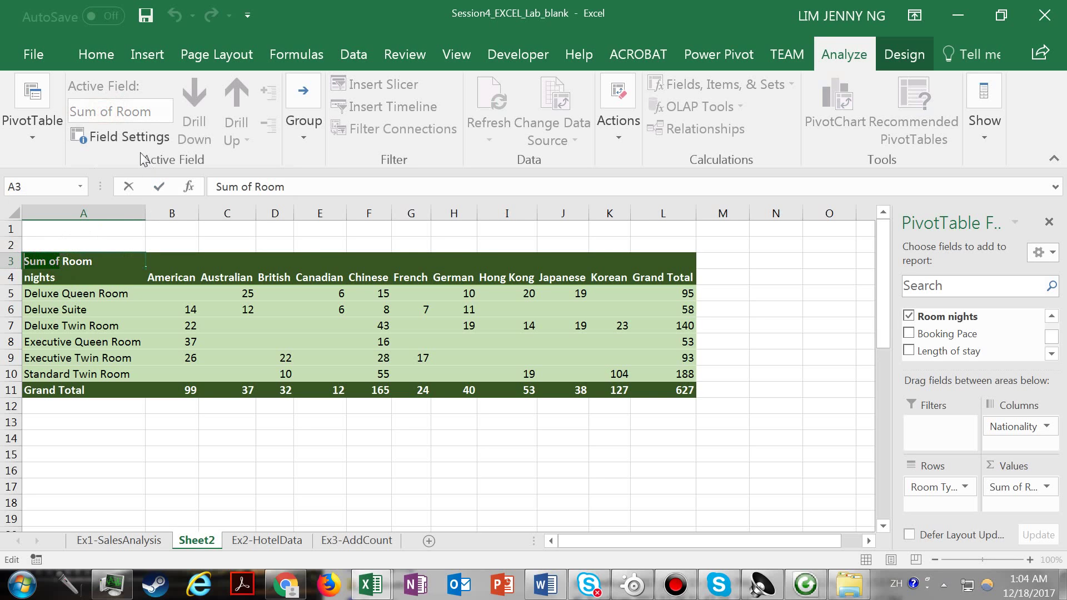
{"action": "key", "text": "Delete"}
{"action": "key", "text": "Delete"}
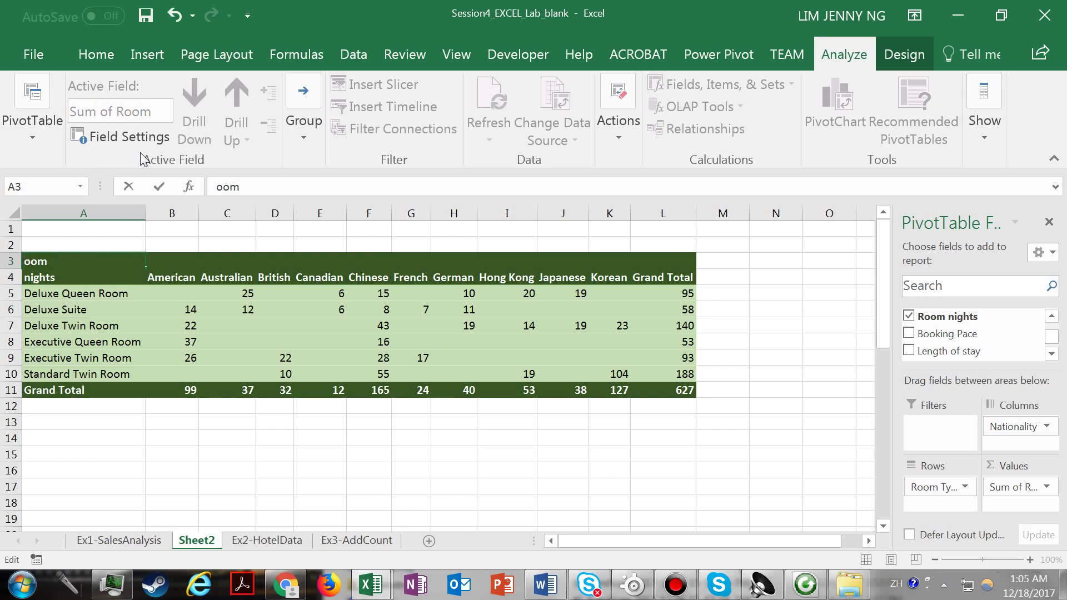
{"action": "type", "text": "Total r"}
{"action": "key", "text": "Return"}
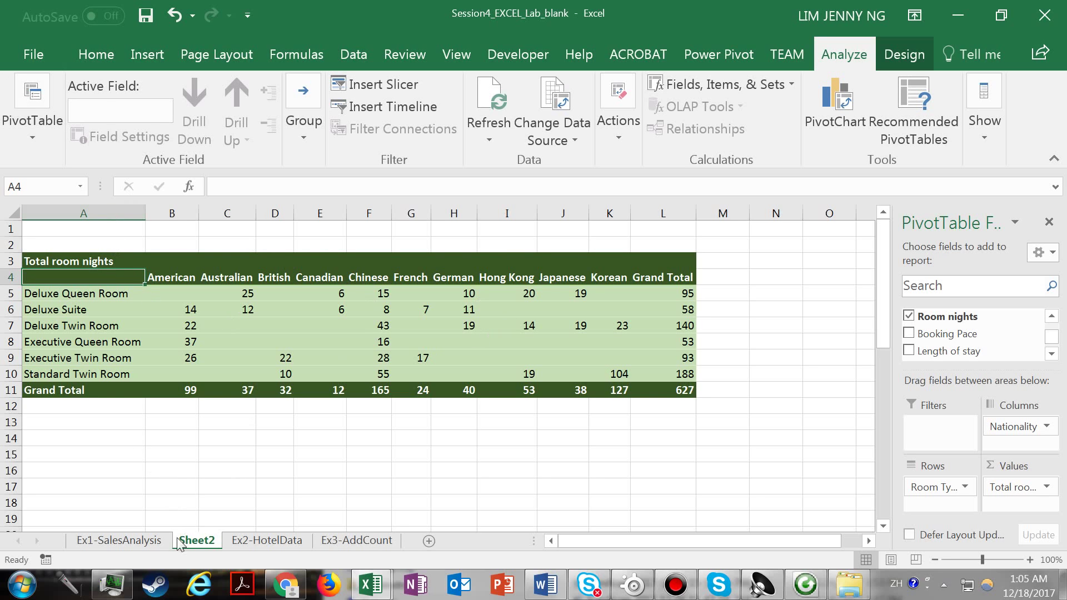
Rename the PivotTable's worksheet, Sheet2, as "Ex5-BookingAnalysis".
{"action": "left_click", "coordinate": [211, 540]}
{"action": "double_click", "coordinate": [211, 540]}
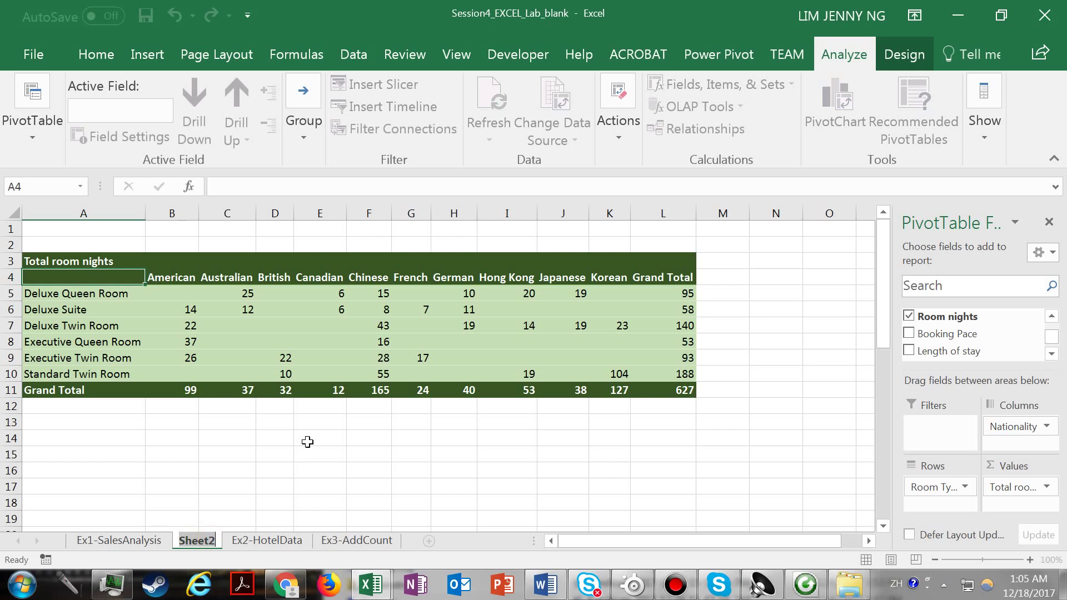
{"action": "type", "text": "Ex5-BookingAnalysis"}
{"action": "key", "text": "Return"}
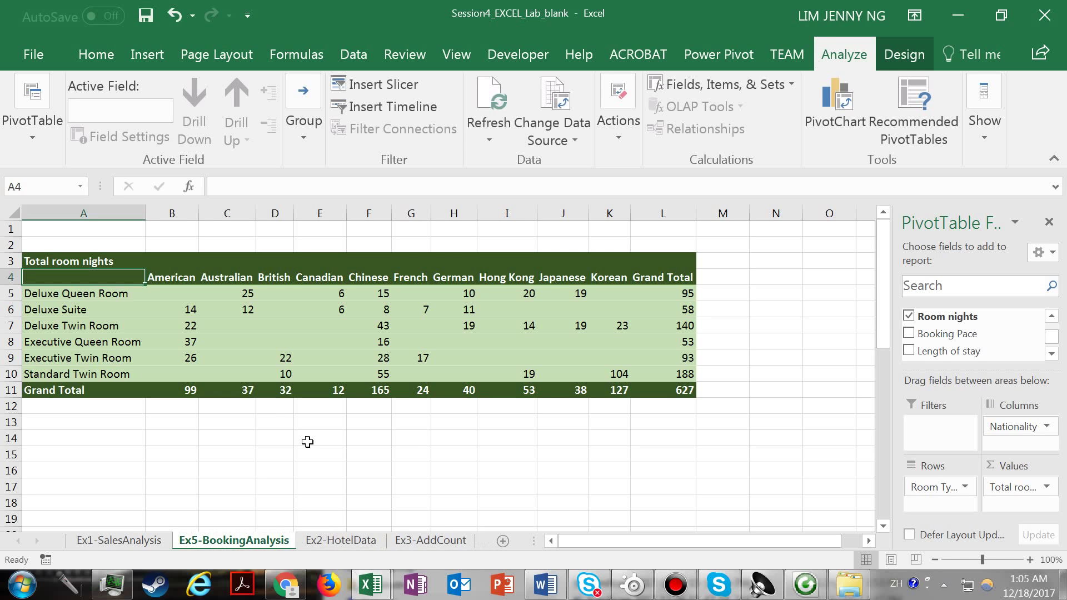